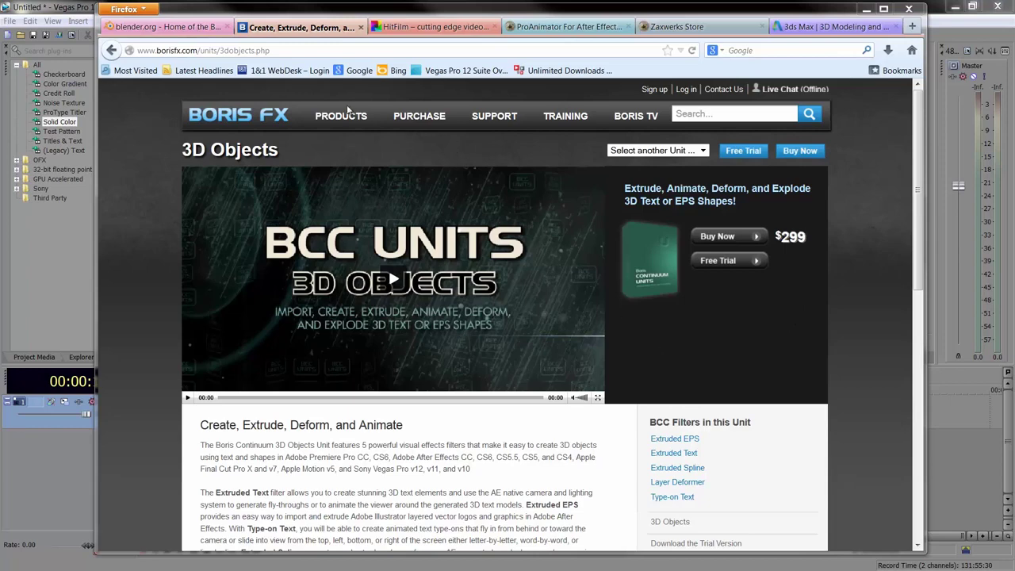
Browse the Boris FX Continuum Complete for Sony and Image Restoration pages, then minimize Firefox
{"action": "mouse_move", "coordinate": [346, 115]}
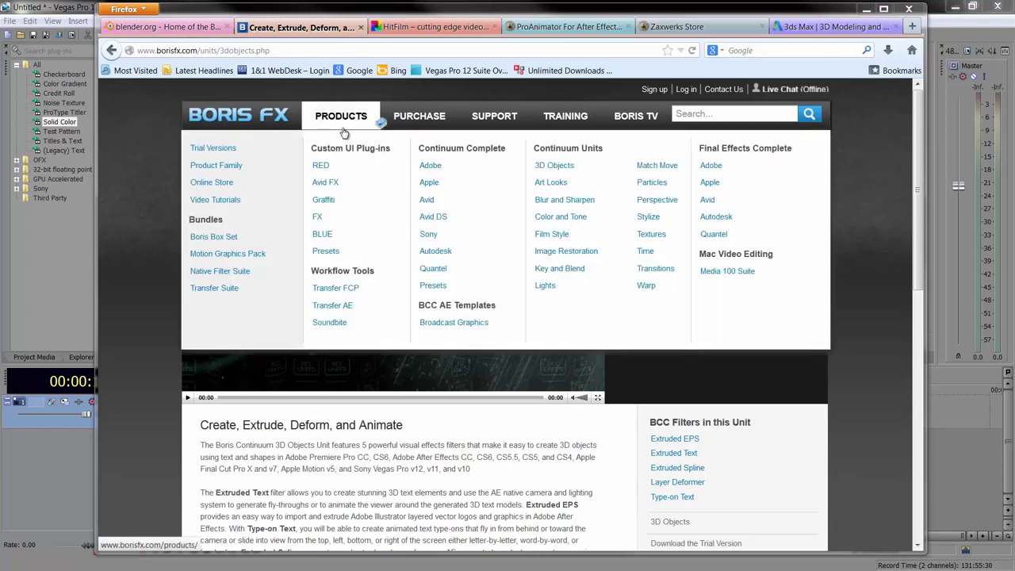
{"action": "left_click", "coordinate": [434, 242]}
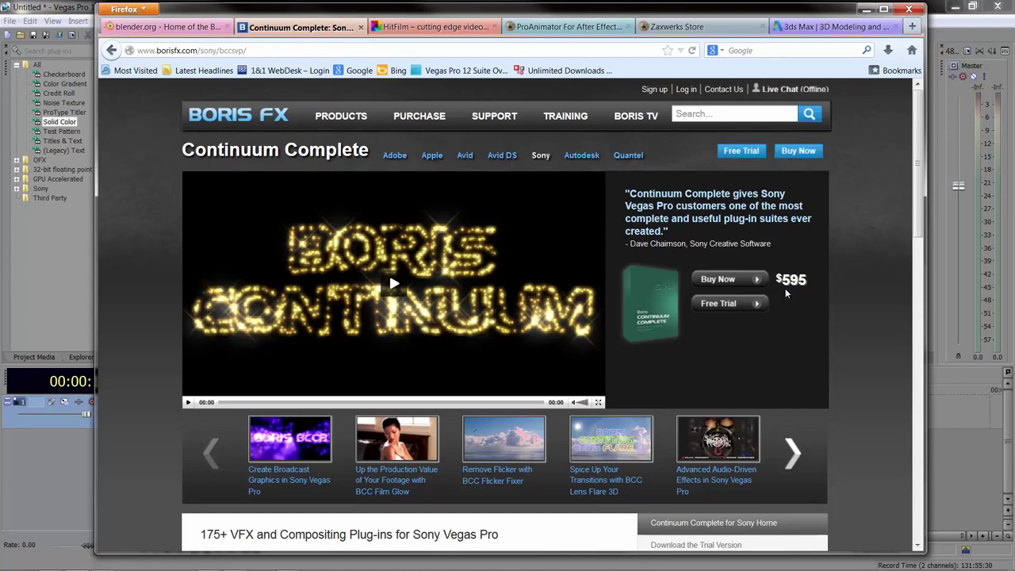
{"action": "mouse_move", "coordinate": [359, 116]}
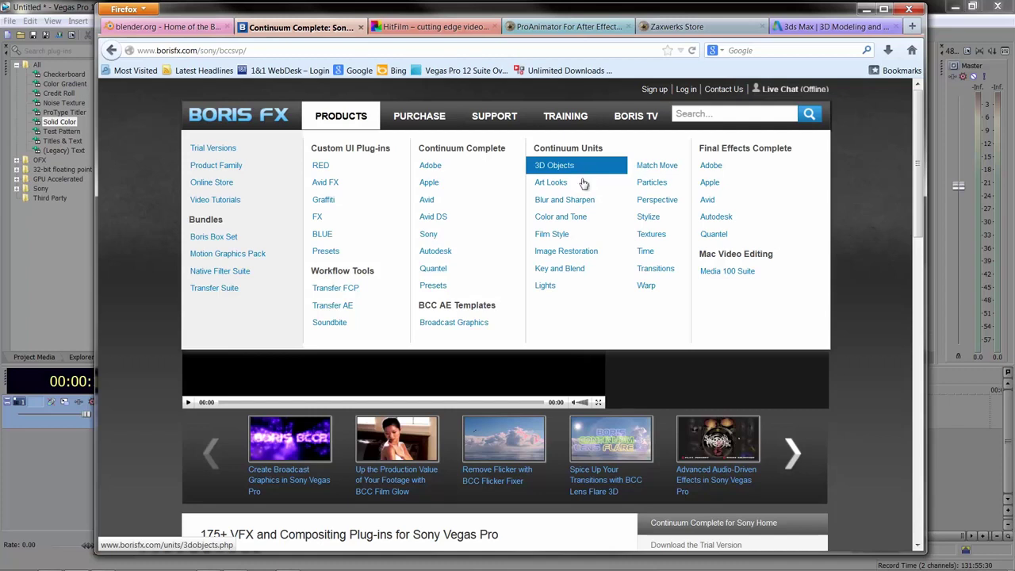
{"action": "left_click", "coordinate": [586, 254]}
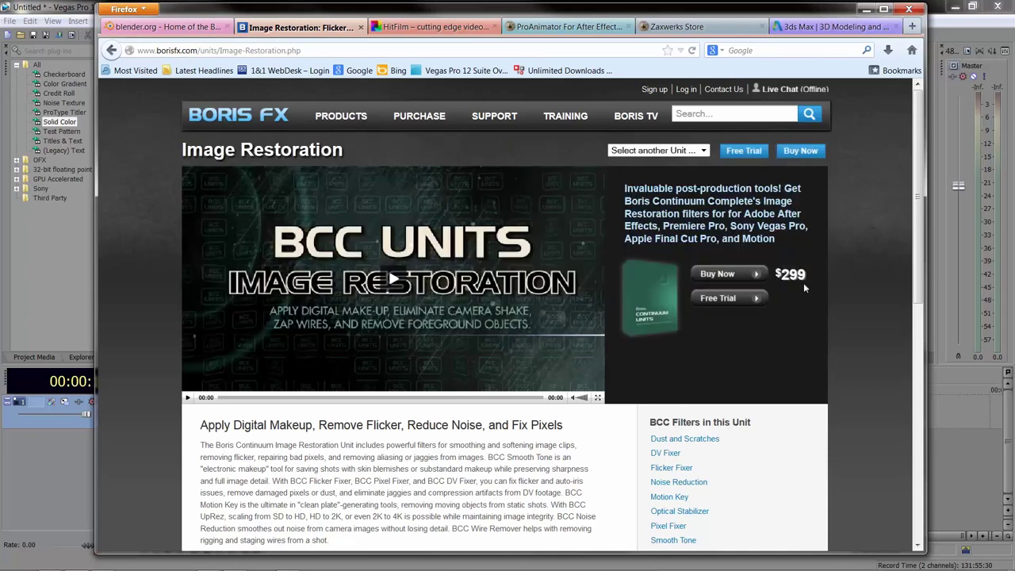
{"action": "left_click", "coordinate": [867, 10]}
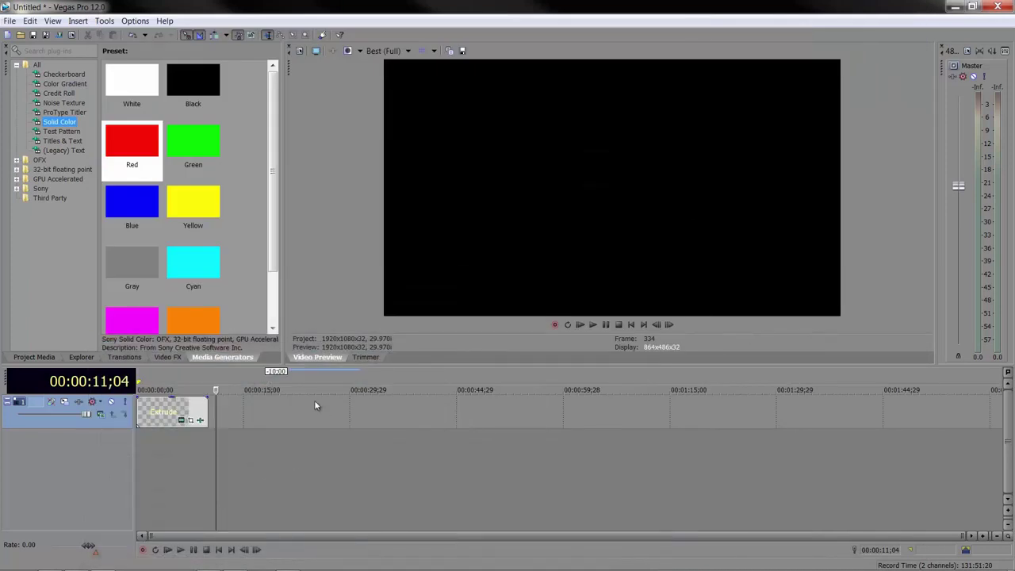
Add a Green Solid Color clip to the timeline and apply BCC Extruded Text to it
{"action": "left_click", "coordinate": [168, 362]}
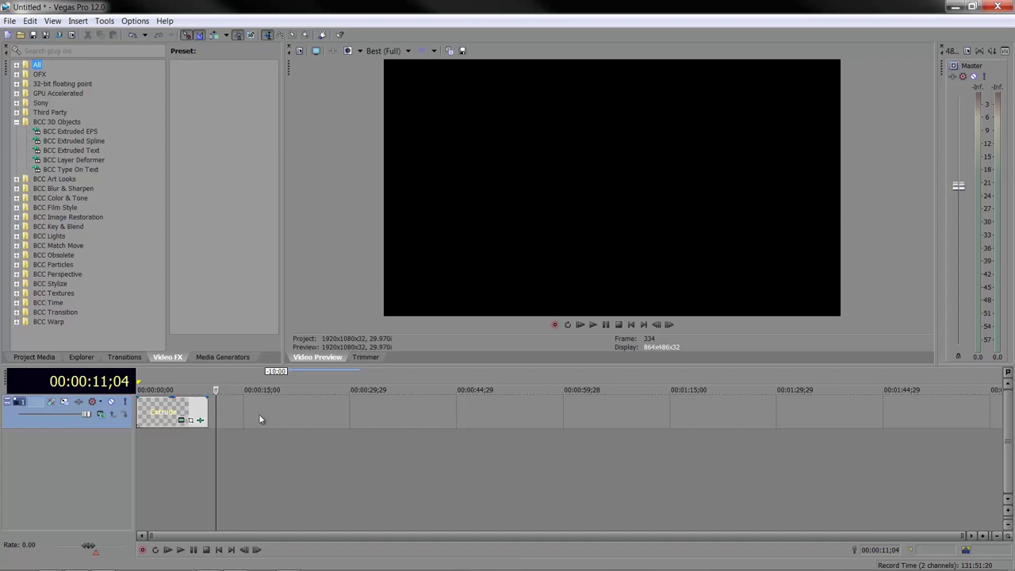
{"action": "left_click", "coordinate": [215, 358]}
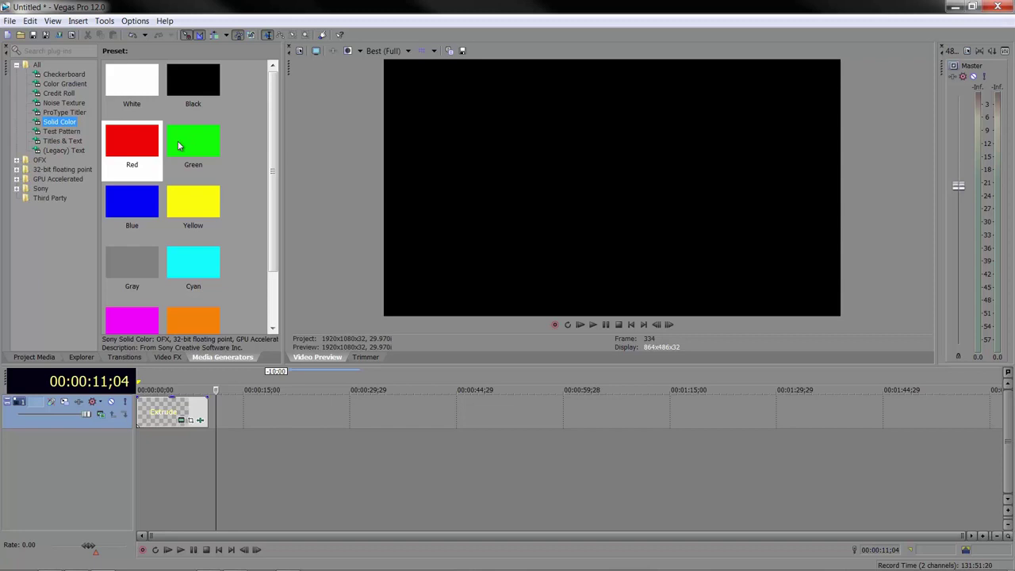
{"action": "left_click_drag", "start_coordinate": [191, 145], "coordinate": [222, 411]}
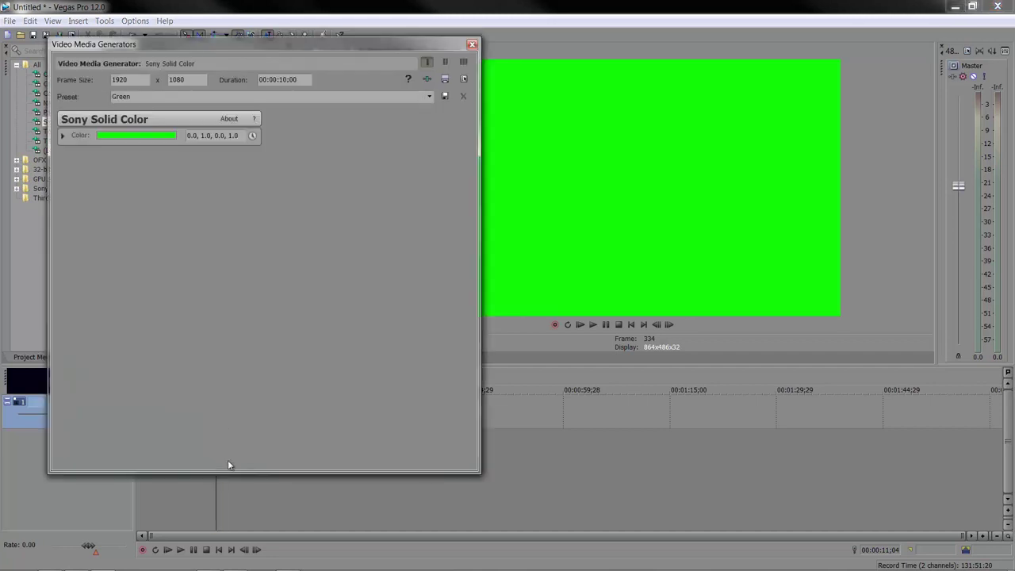
{"action": "left_click", "coordinate": [472, 44]}
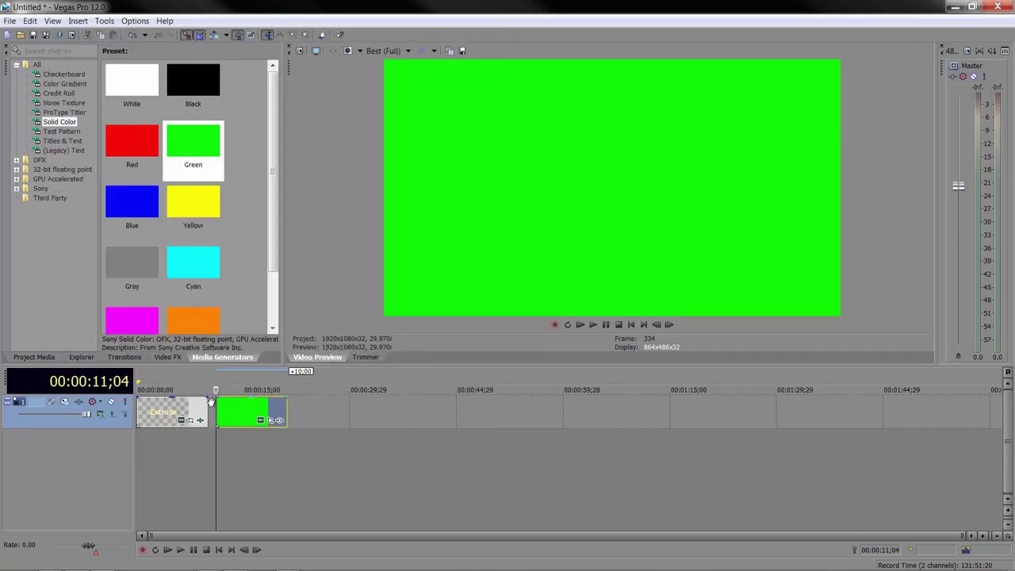
{"action": "left_click", "coordinate": [168, 357]}
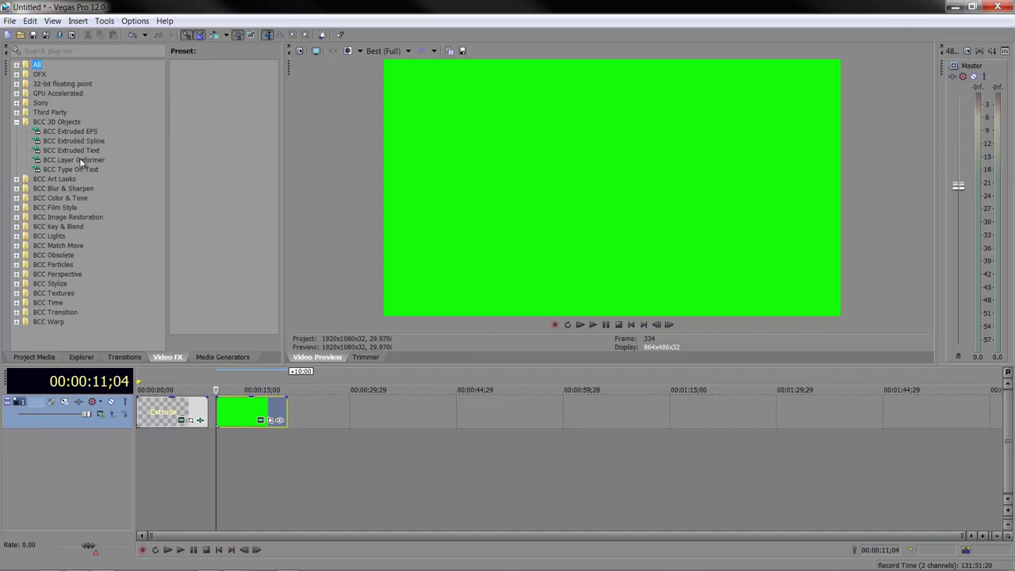
{"action": "left_click_drag", "start_coordinate": [79, 151], "coordinate": [260, 414]}
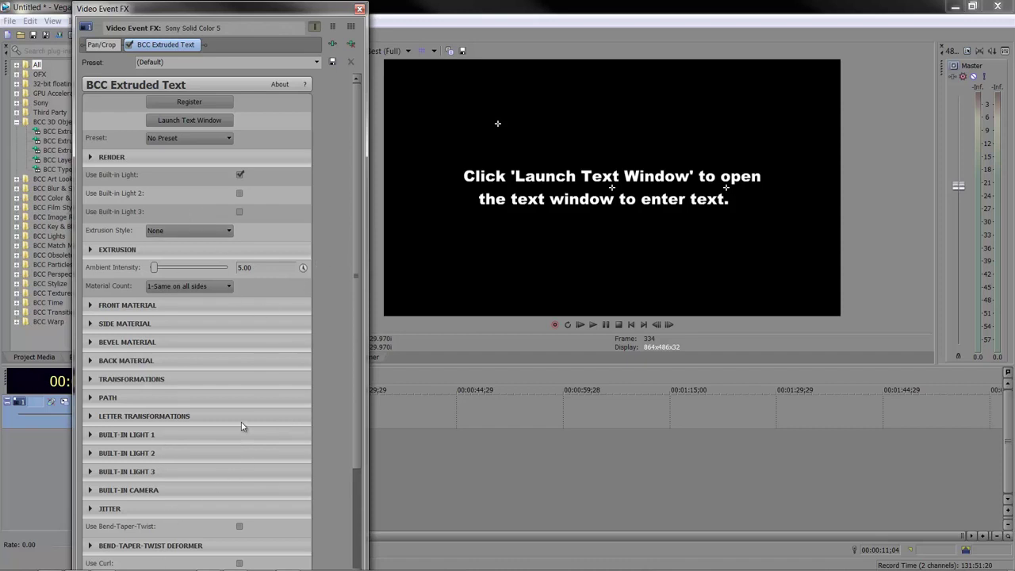
Enter the word TEXT in the text window, centre-aligned and italic
{"action": "left_click", "coordinate": [186, 122]}
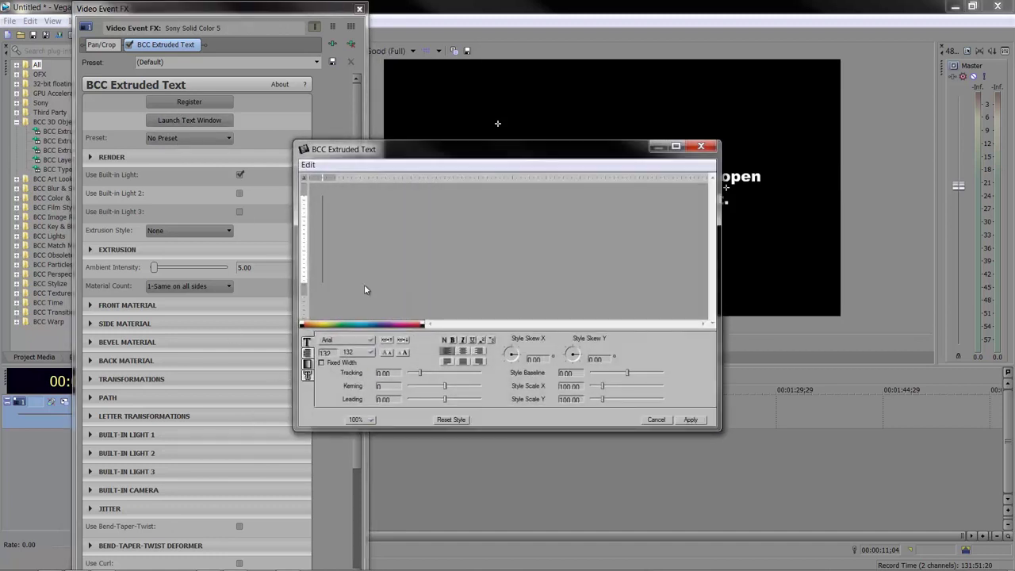
{"action": "type", "text": "TEXT"}
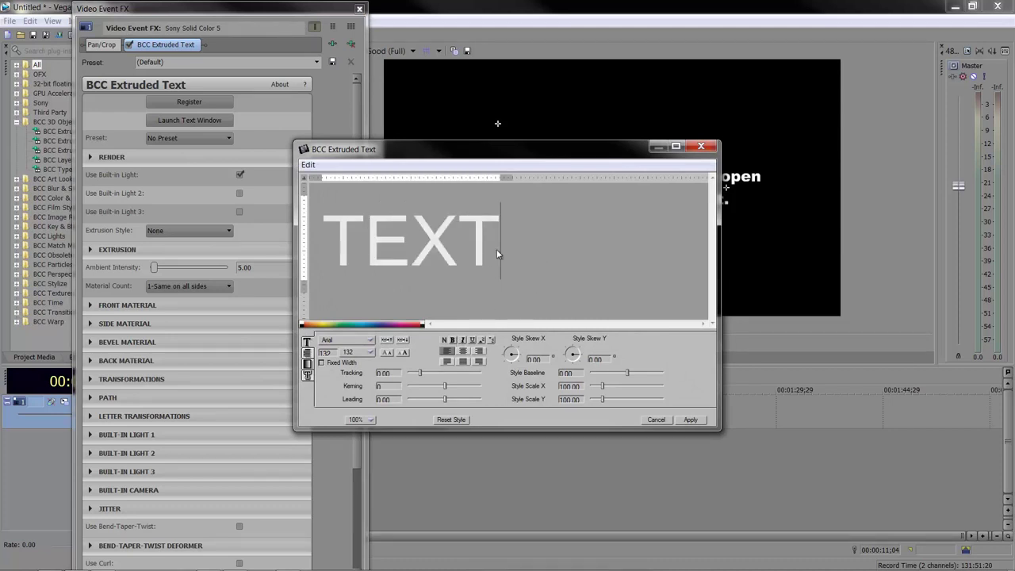
{"action": "left_click_drag", "start_coordinate": [499, 253], "coordinate": [315, 265]}
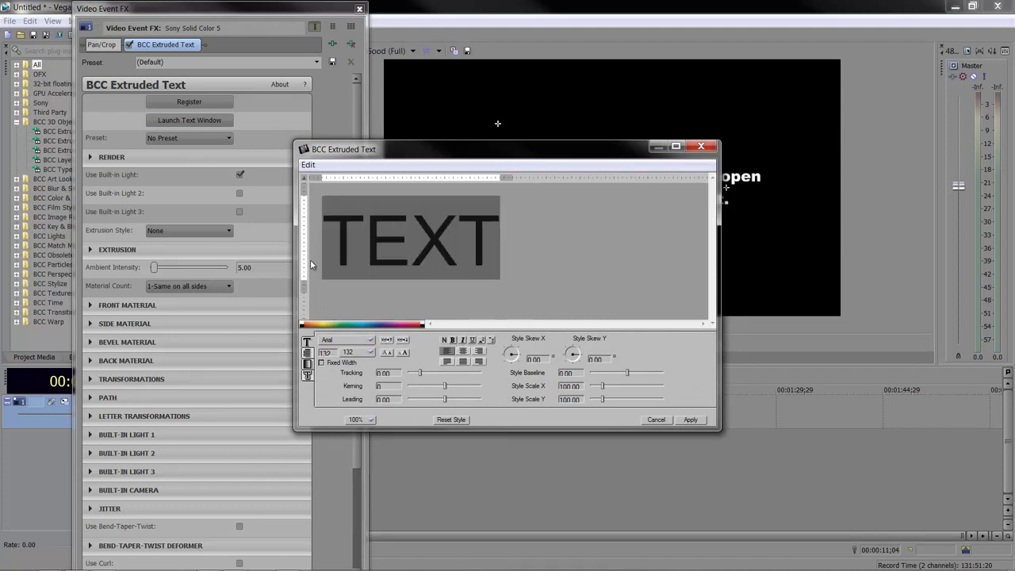
{"action": "left_click", "coordinate": [464, 351]}
{"action": "left_click", "coordinate": [452, 341]}
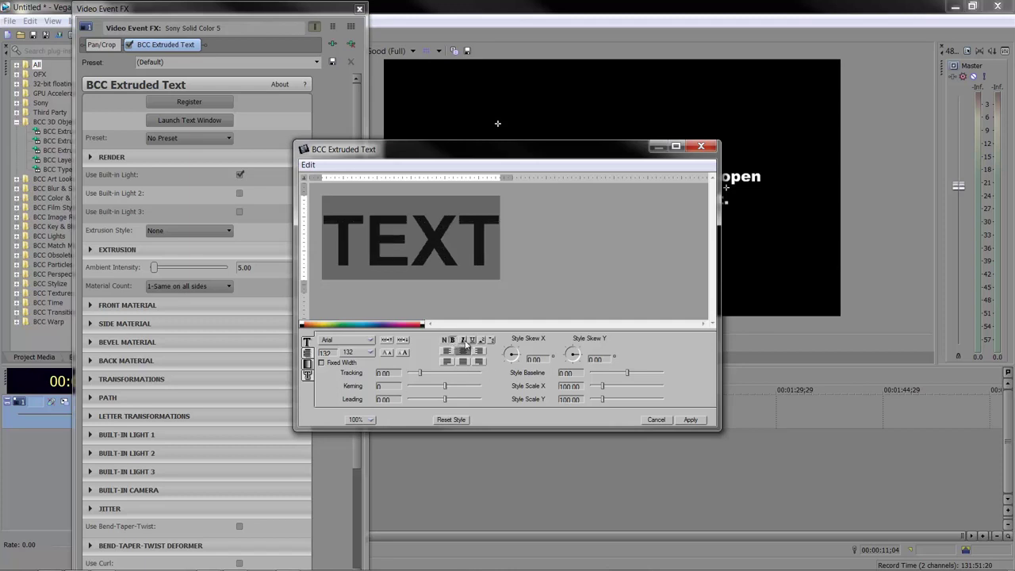
{"action": "left_click", "coordinate": [463, 340]}
{"action": "left_click", "coordinate": [452, 341]}
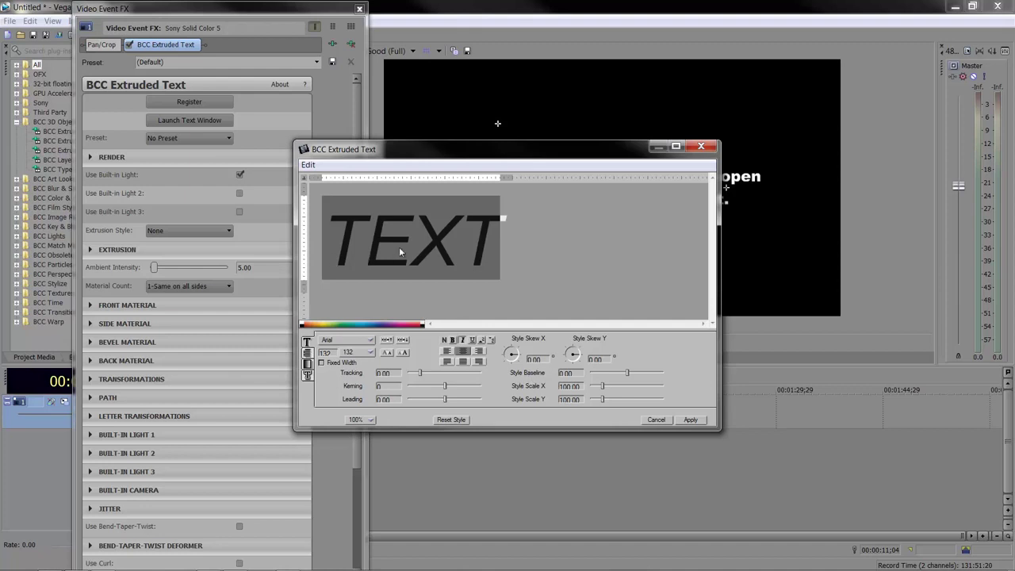
Set the Style Skew X to 55 and apply the text
{"action": "left_click", "coordinate": [512, 359]}
{"action": "left_click_drag", "start_coordinate": [512, 358], "coordinate": [520, 364]}
{"action": "left_click", "coordinate": [691, 421]}
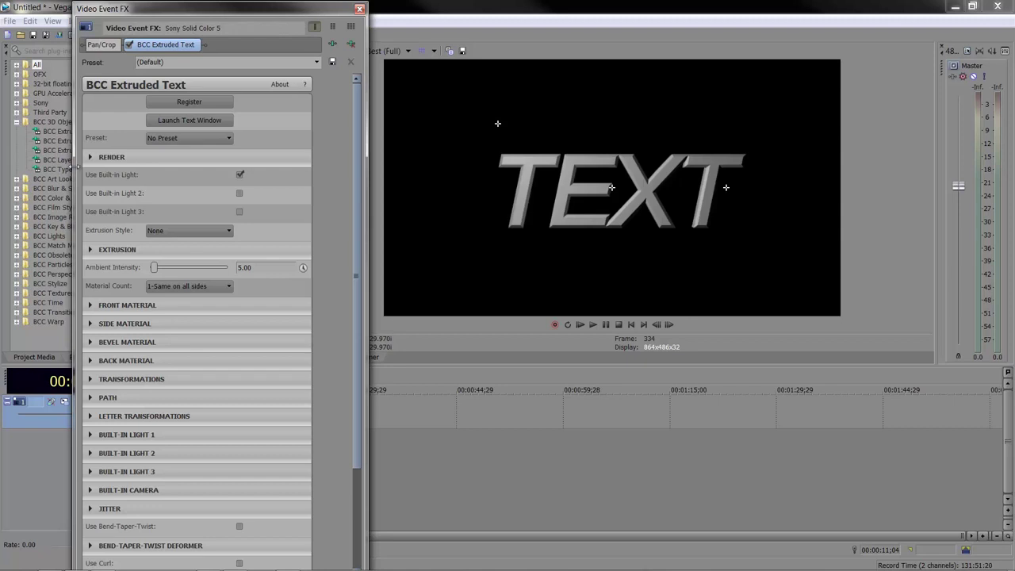
{"action": "left_click", "coordinate": [169, 138]}
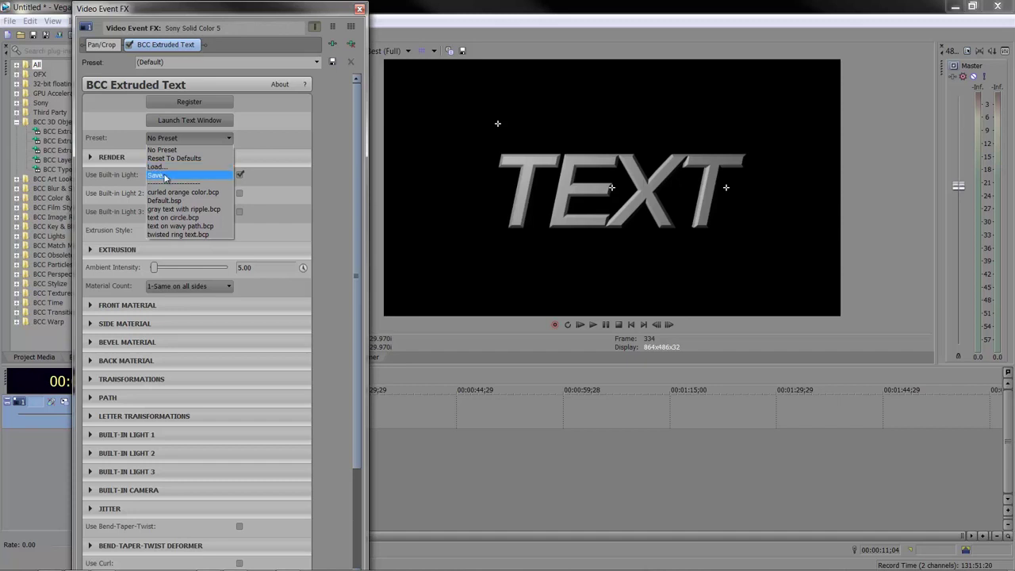
{"action": "left_click", "coordinate": [281, 140]}
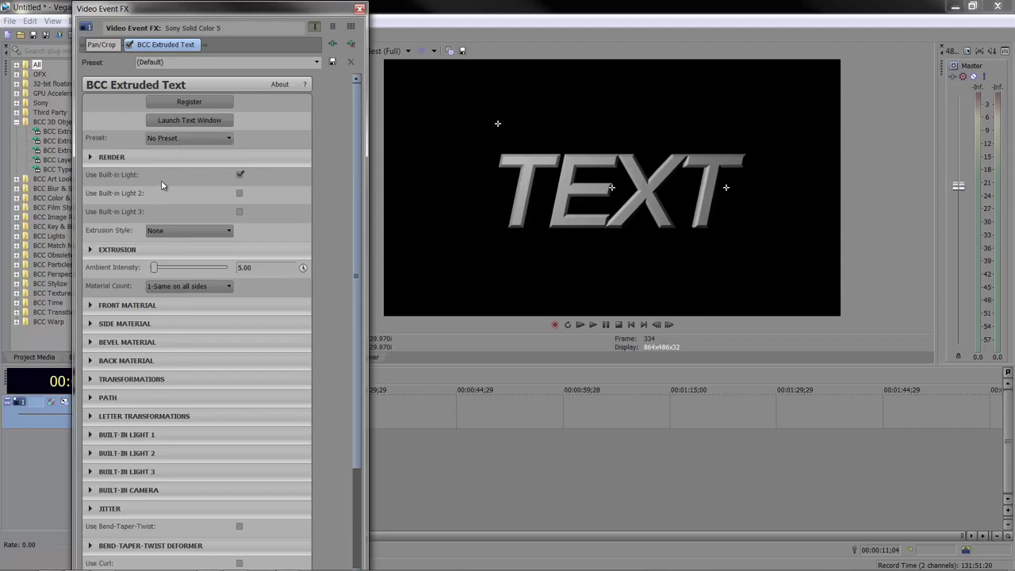
{"action": "left_click", "coordinate": [241, 194]}
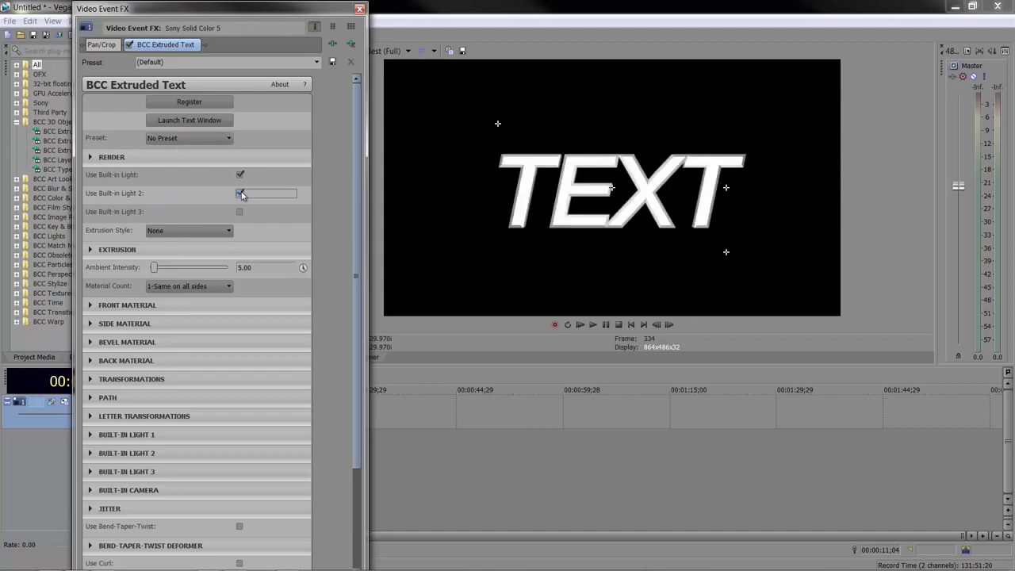
{"action": "left_click", "coordinate": [239, 214]}
{"action": "left_click", "coordinate": [240, 214]}
{"action": "left_click", "coordinate": [241, 195]}
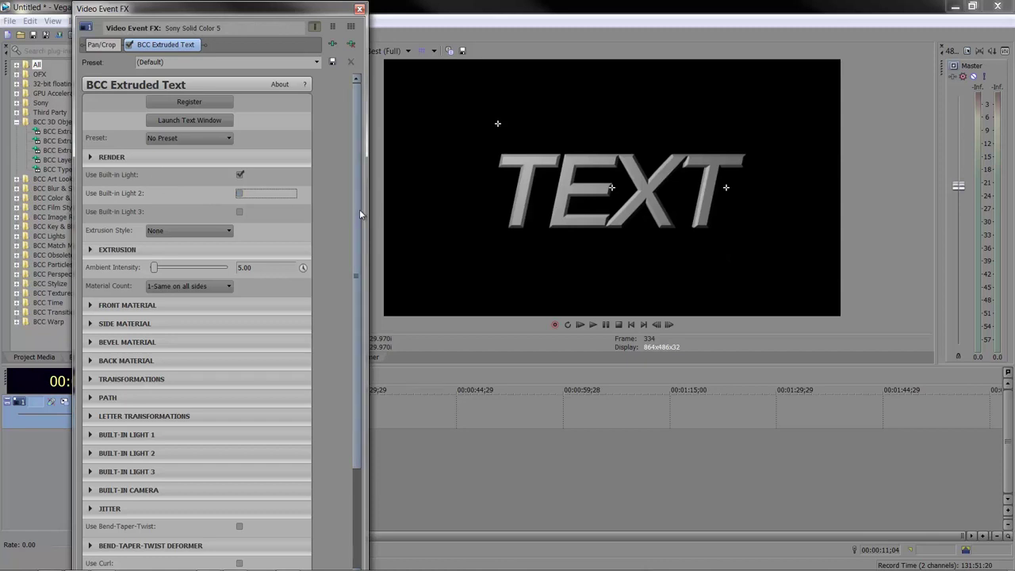
Give Built-in Light 1 a pale purple-blue colour of 239, 0.41, 0.95
{"action": "left_click", "coordinate": [91, 434]}
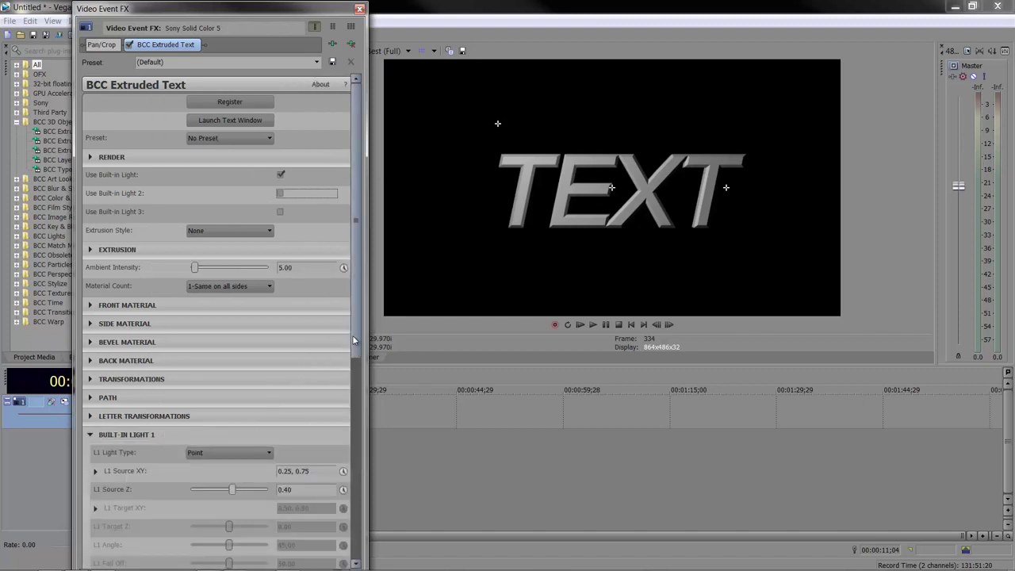
{"action": "scroll", "coordinate": [356, 424], "scroll_direction": "down", "scroll_amount": 5}
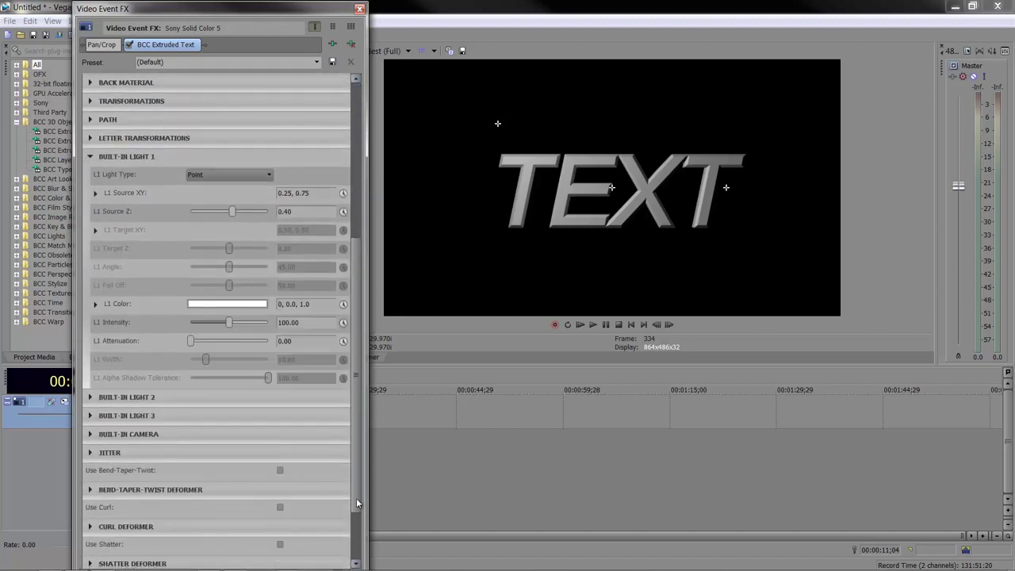
{"action": "left_click", "coordinate": [253, 306]}
{"action": "left_click", "coordinate": [238, 365]}
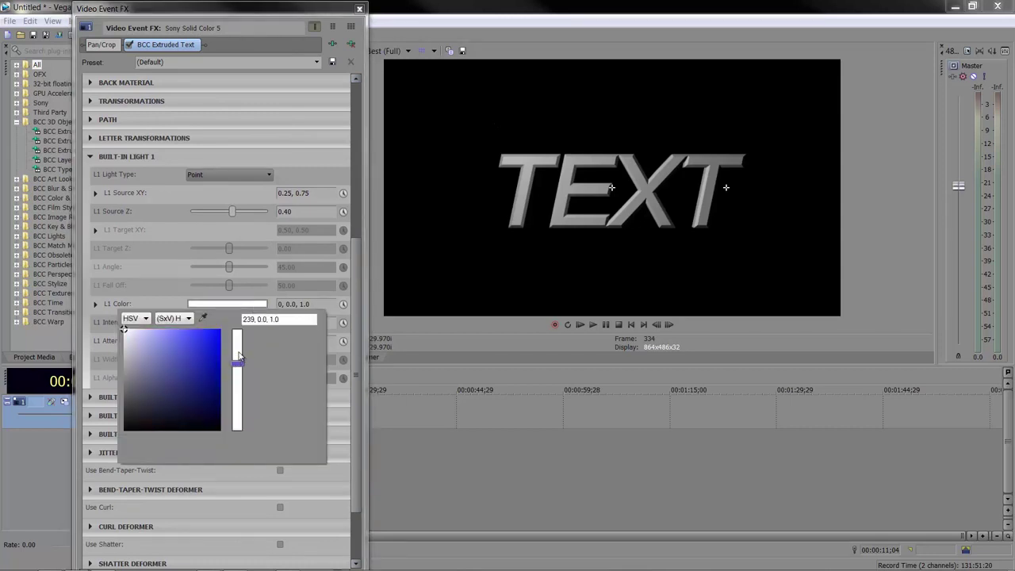
{"action": "left_click", "coordinate": [204, 347]}
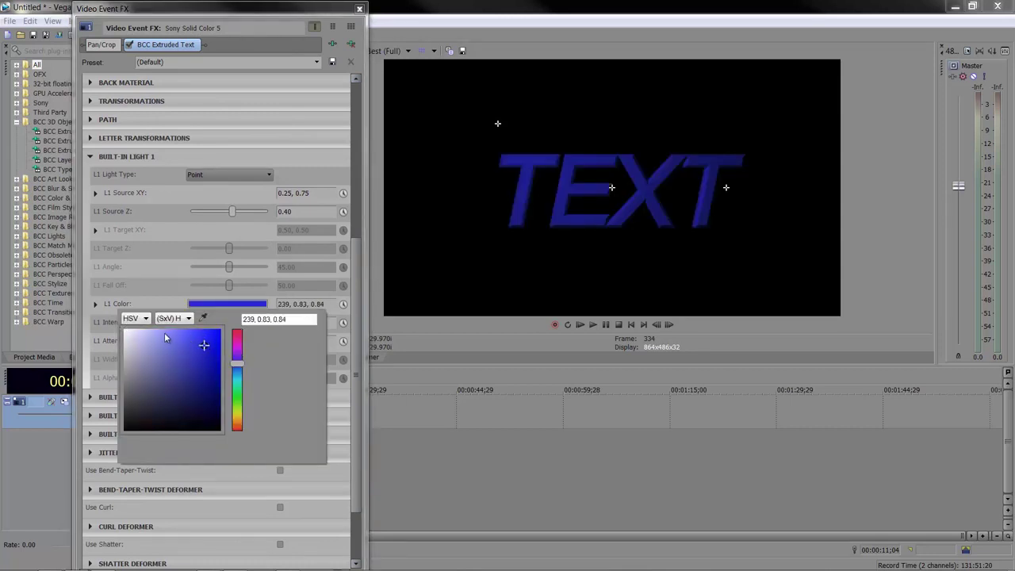
{"action": "left_click", "coordinate": [169, 333]}
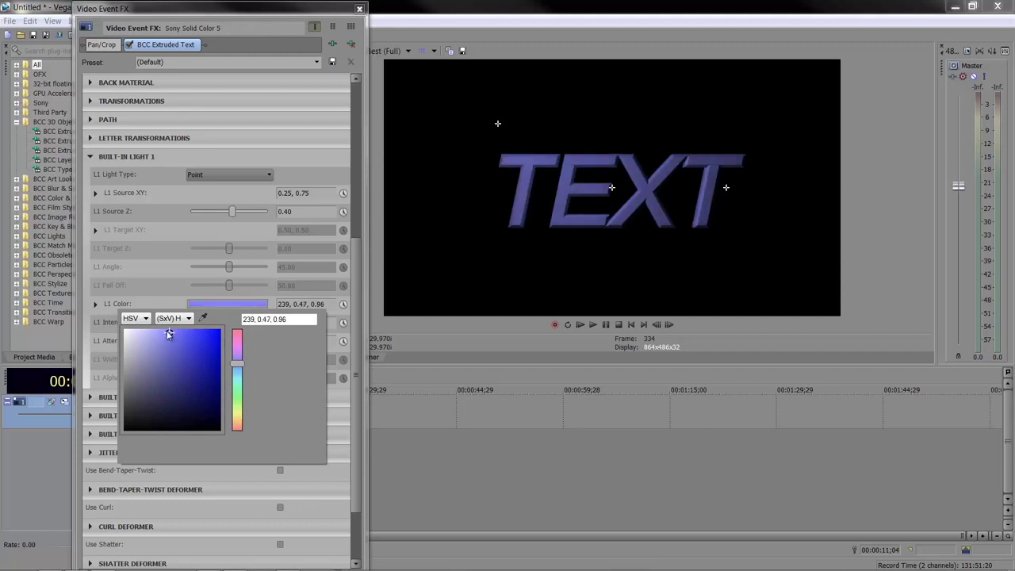
{"action": "left_click", "coordinate": [164, 333]}
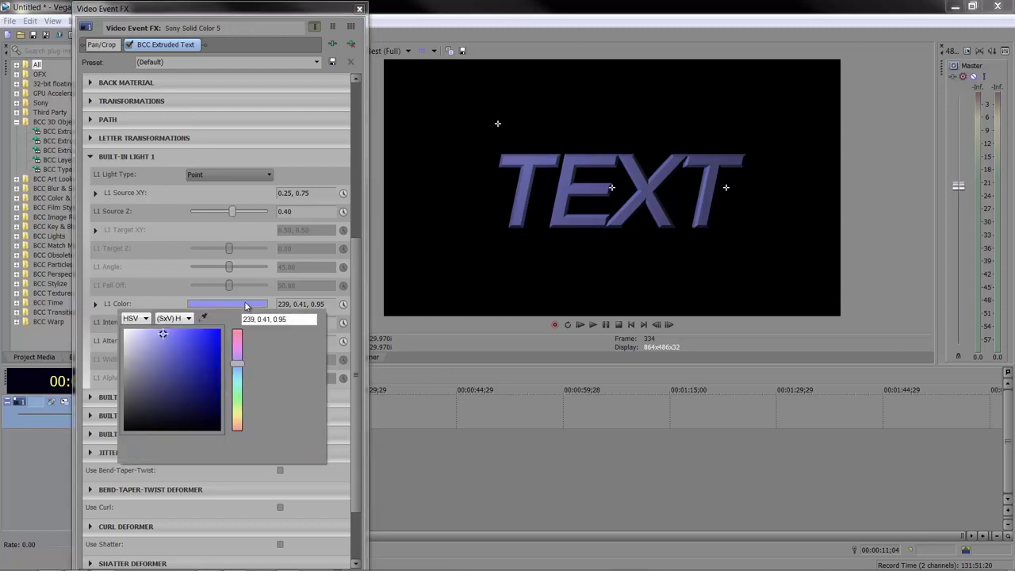
{"action": "left_click", "coordinate": [174, 258]}
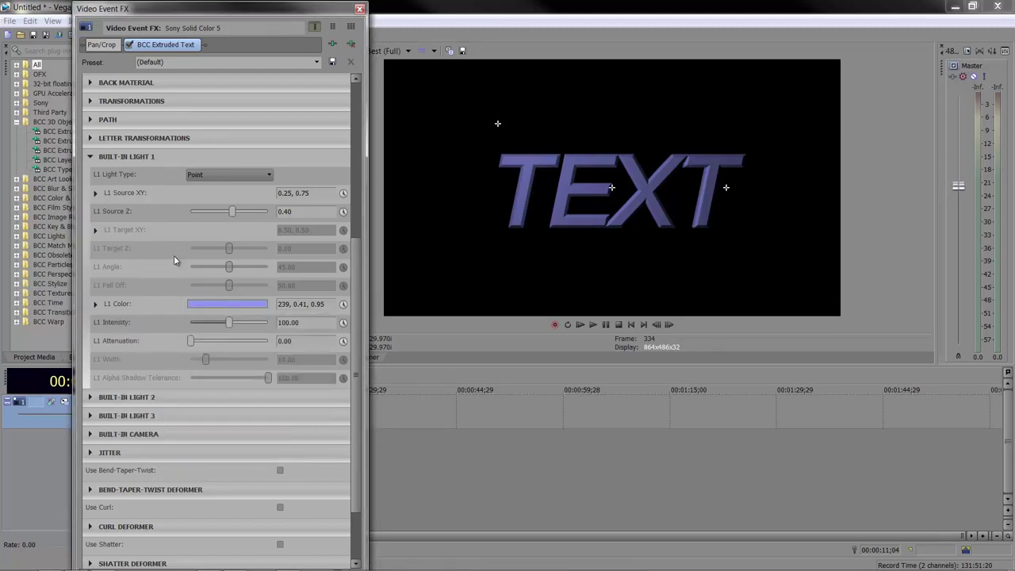
Expand the Built-in Light 2 settings and scroll back to the top of the panel
{"action": "left_click", "coordinate": [91, 397]}
{"action": "scroll", "coordinate": [115, 435], "scroll_direction": "down", "scroll_amount": 1}
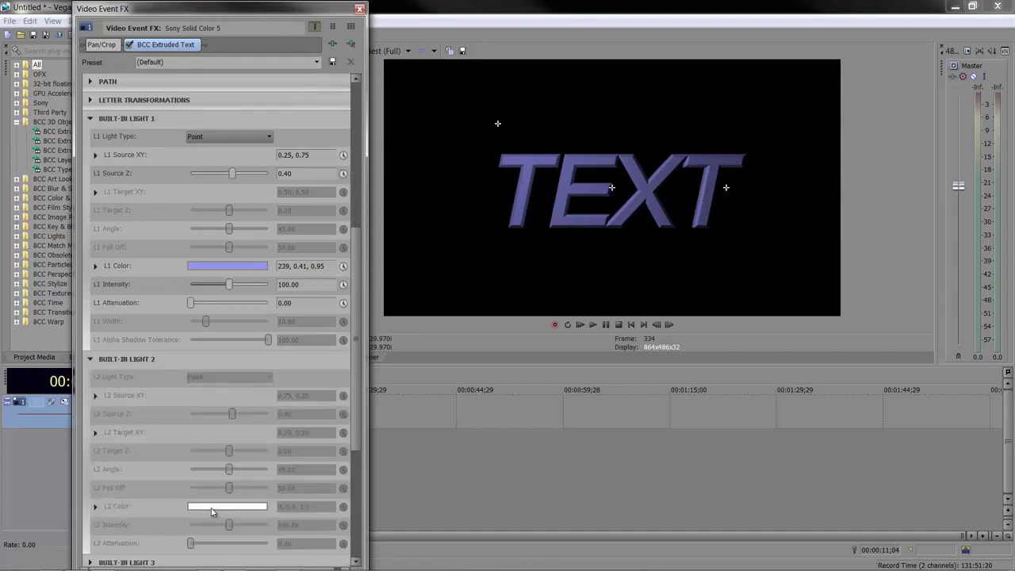
{"action": "scroll", "coordinate": [146, 411], "scroll_direction": "up", "scroll_amount": 3}
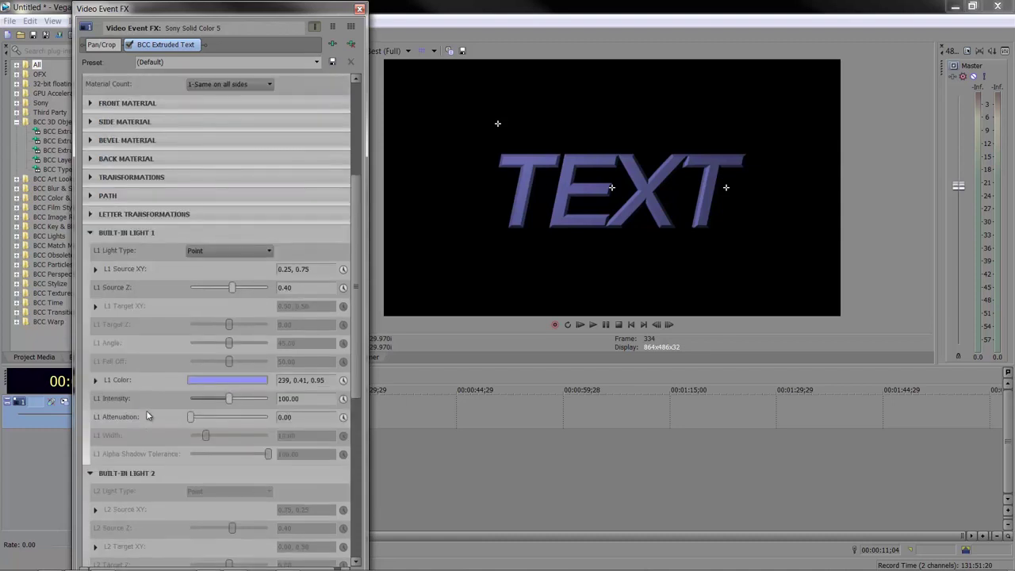
{"action": "scroll", "coordinate": [146, 416], "scroll_direction": "up", "scroll_amount": 5}
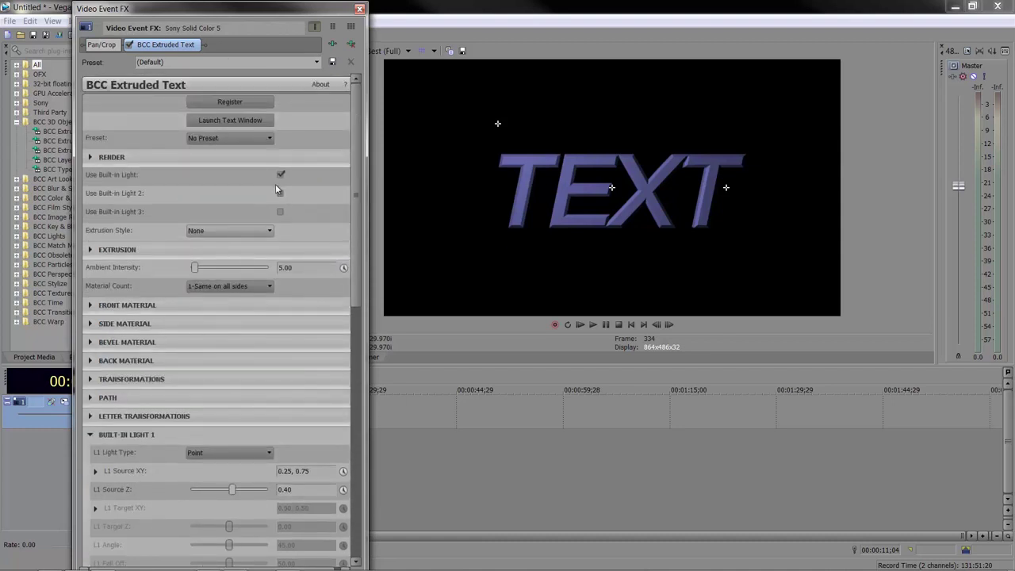
Enable Built-in Light 2 and set its colour to pink 0, 0.66, 0.91
{"action": "left_click", "coordinate": [280, 193]}
{"action": "scroll", "coordinate": [293, 242], "scroll_direction": "down", "scroll_amount": 8}
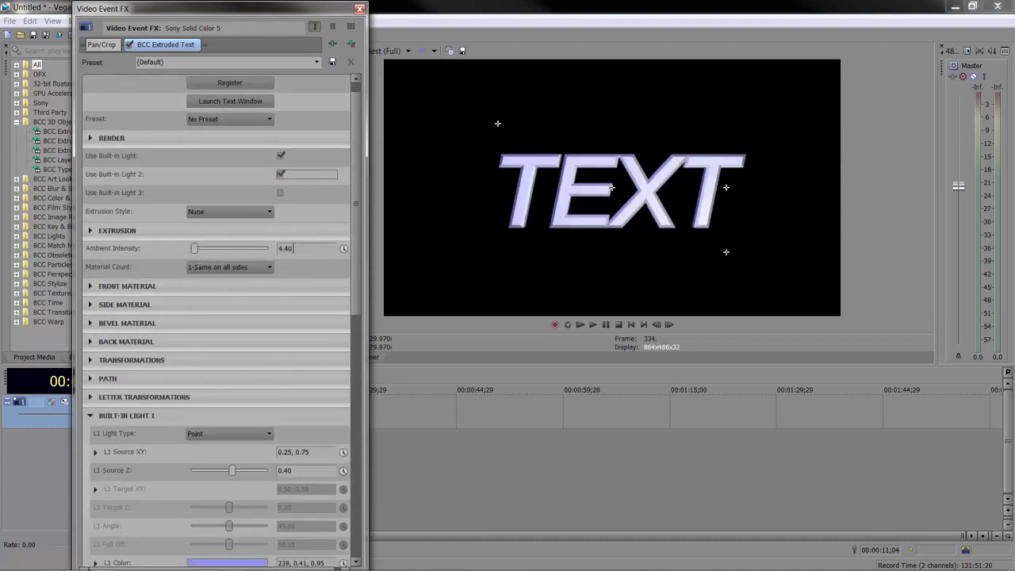
{"action": "scroll", "coordinate": [293, 248], "scroll_direction": "down", "scroll_amount": 1}
{"action": "scroll", "coordinate": [243, 432], "scroll_direction": "down", "scroll_amount": 4}
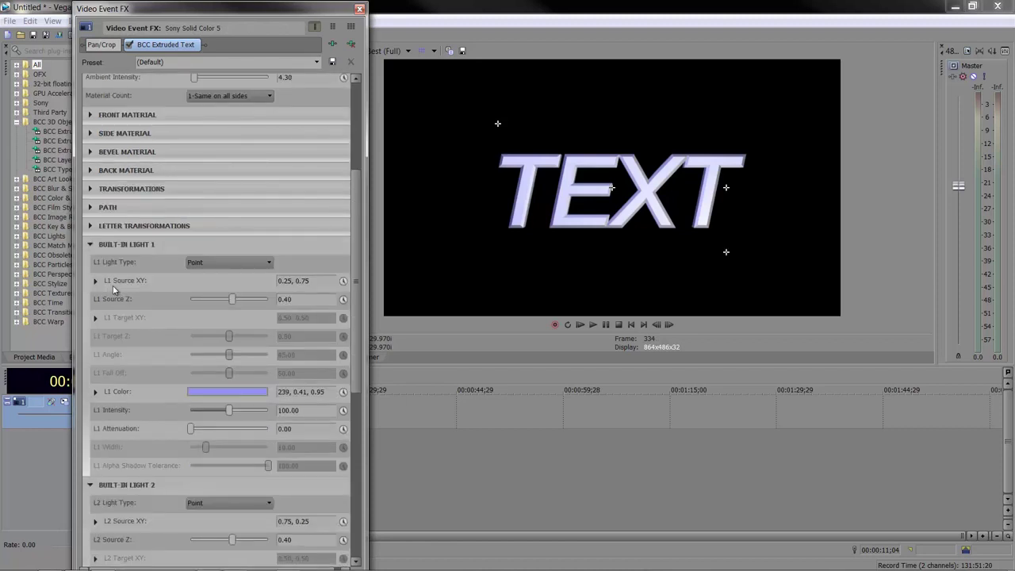
{"action": "left_click", "coordinate": [91, 245]}
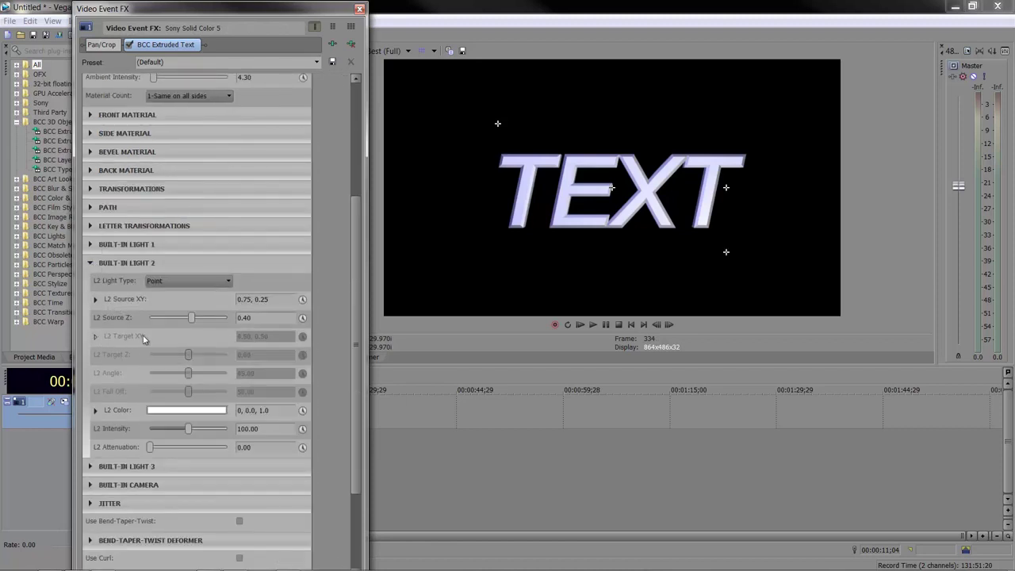
{"action": "left_click", "coordinate": [208, 418]}
{"action": "left_click", "coordinate": [147, 443]}
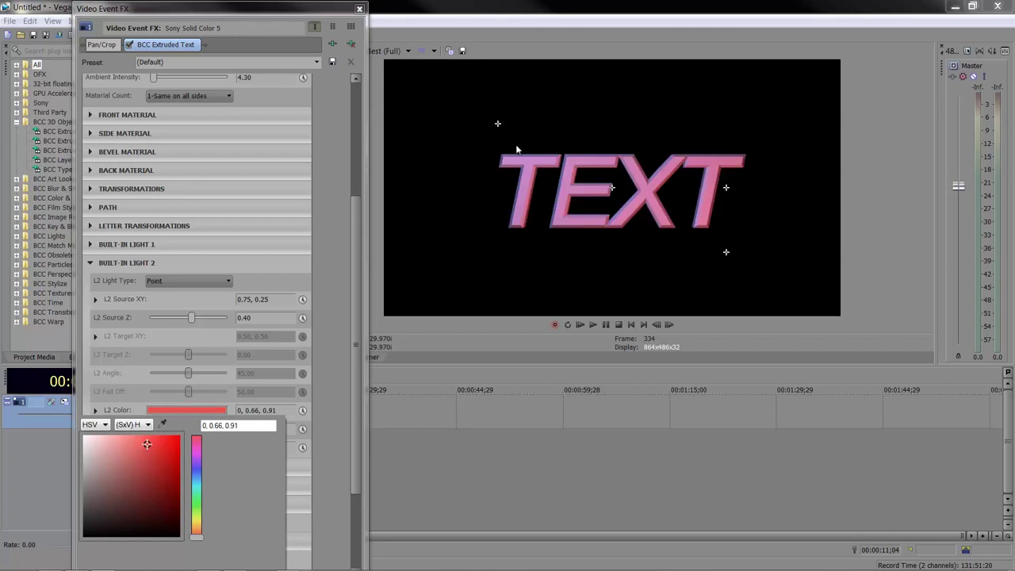
{"action": "left_click", "coordinate": [95, 412]}
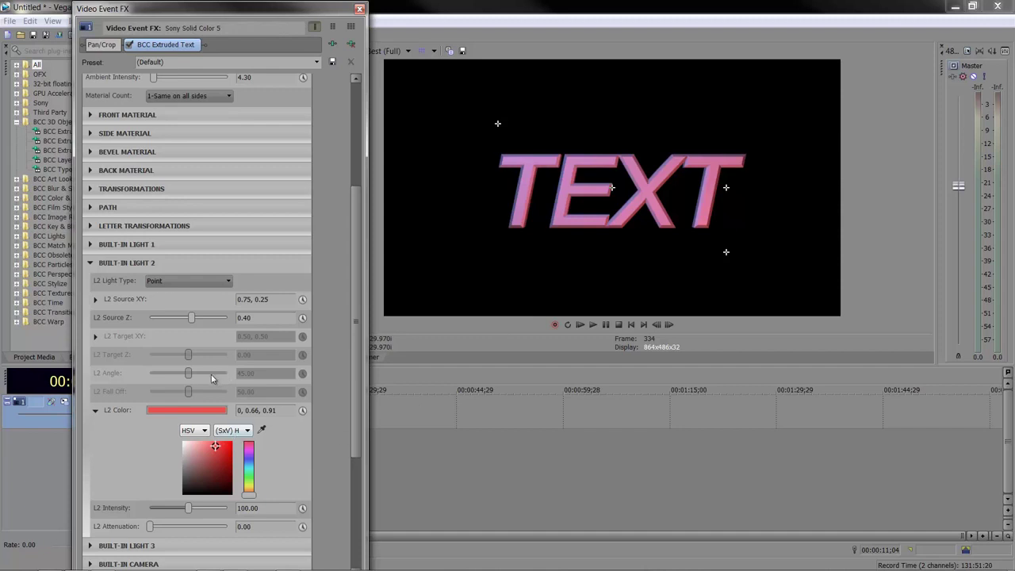
Set Light 2's Source Z to -0.10, collapse its section and expand Render
{"action": "left_click_drag", "start_coordinate": [191, 320], "coordinate": [188, 322]}
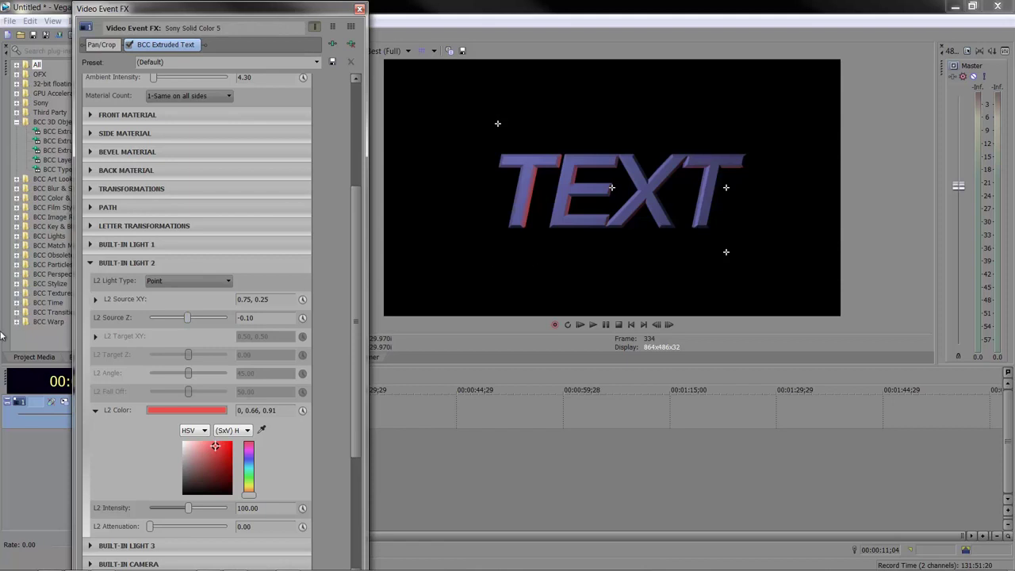
{"action": "left_click", "coordinate": [92, 262]}
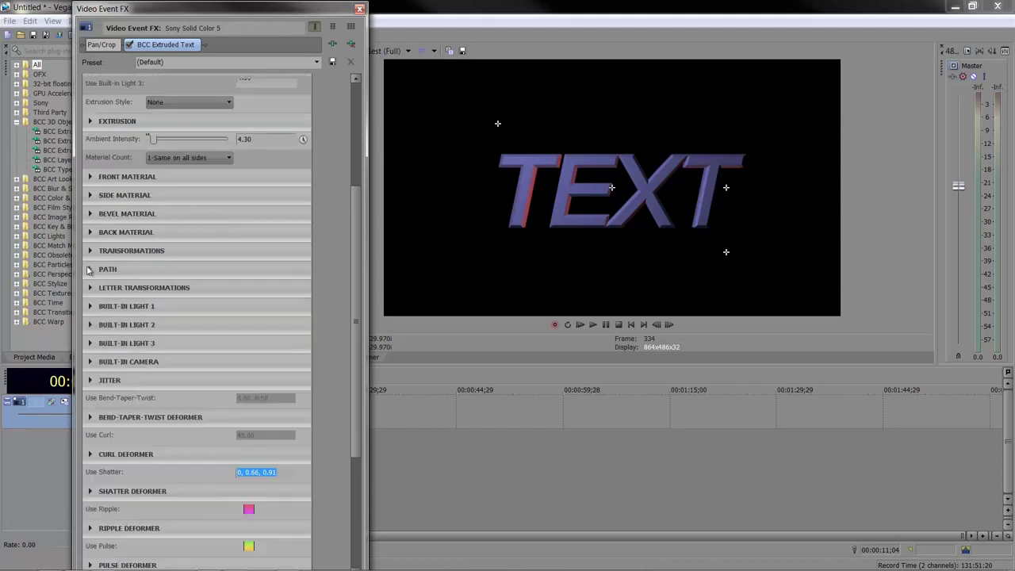
{"action": "scroll", "coordinate": [261, 271], "scroll_direction": "up", "scroll_amount": 4}
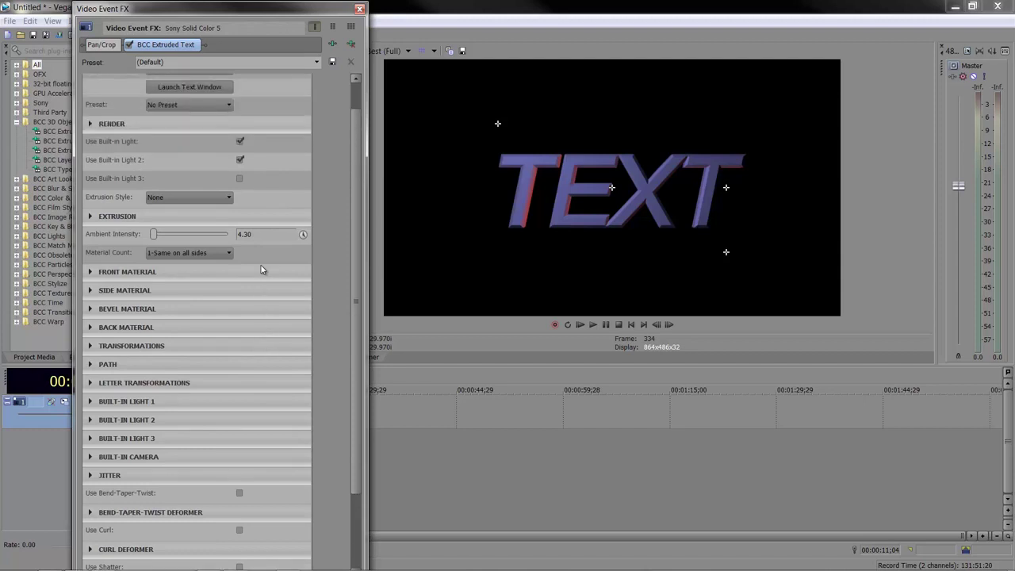
{"action": "left_click", "coordinate": [92, 158]}
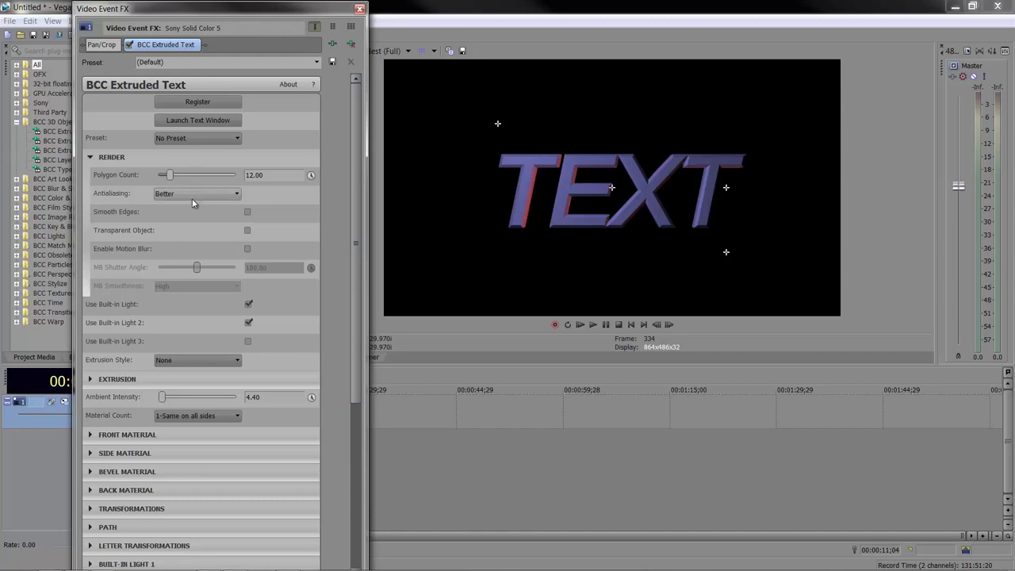
Try stone-rough stone.bcp and wood-varnished.bcp front materials, then settle on color-heat.bcp
{"action": "left_click", "coordinate": [90, 158]}
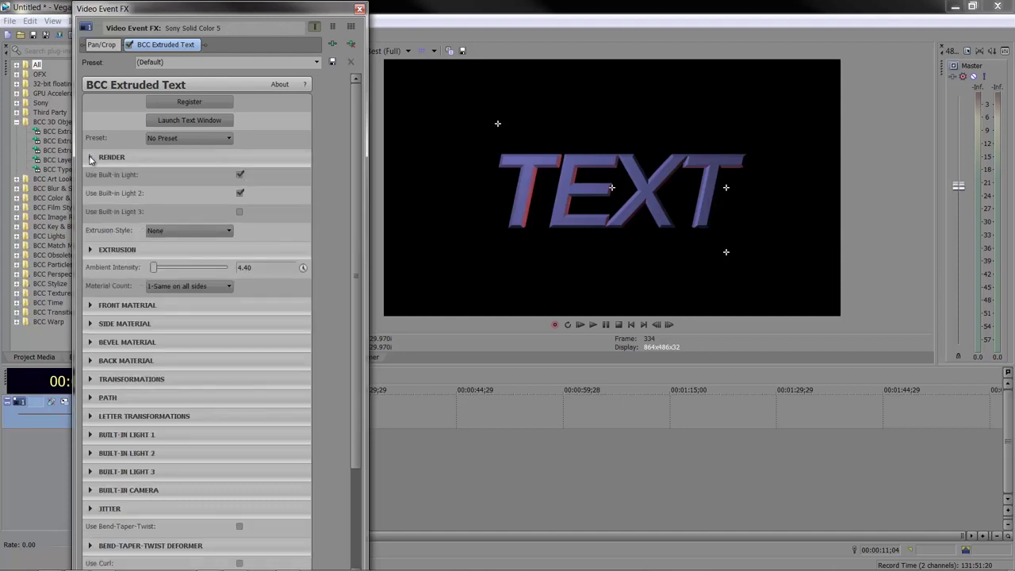
{"action": "scroll", "coordinate": [169, 317], "scroll_direction": "down", "scroll_amount": 3}
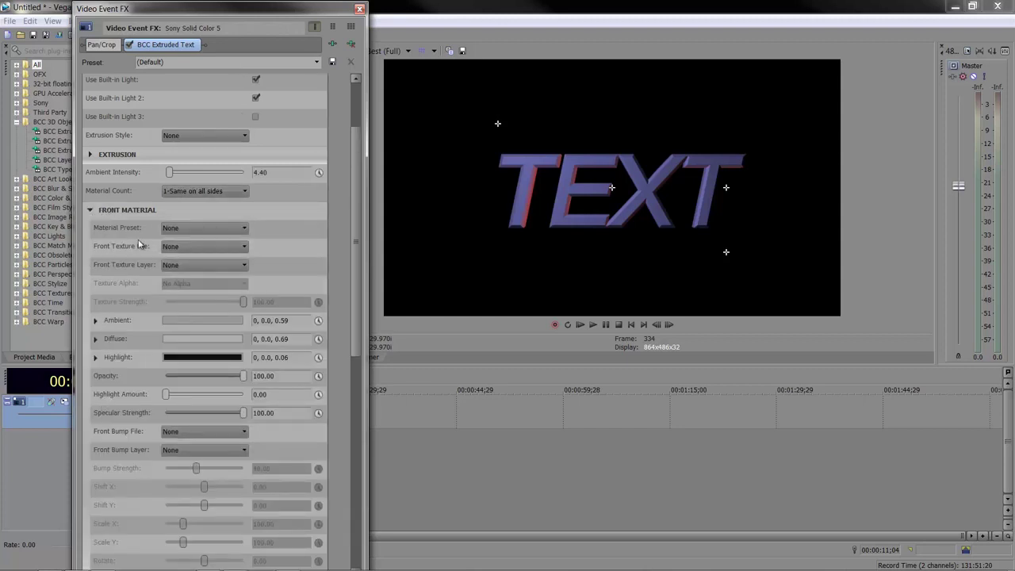
{"action": "left_click", "coordinate": [200, 229]}
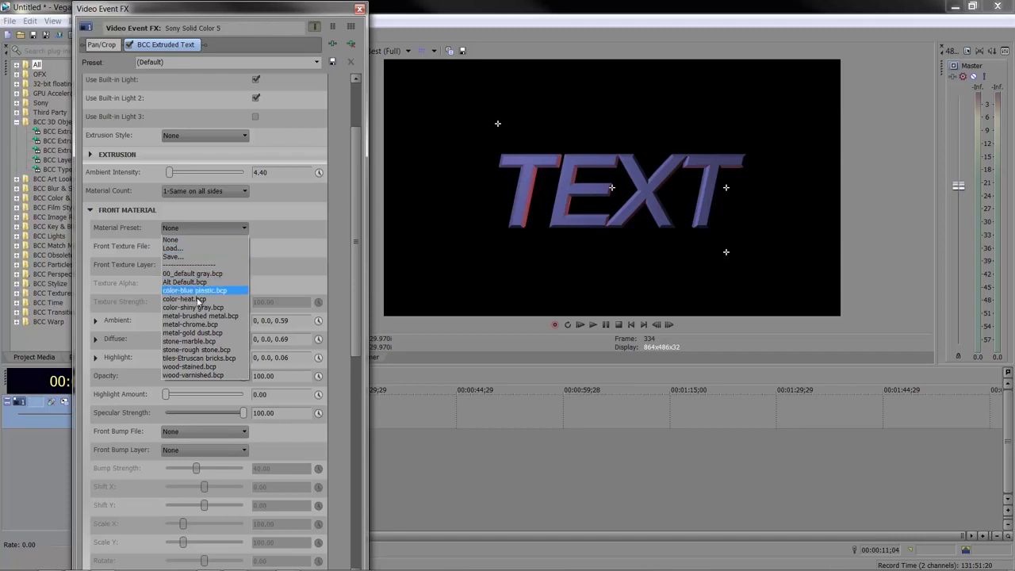
{"action": "left_click", "coordinate": [196, 350]}
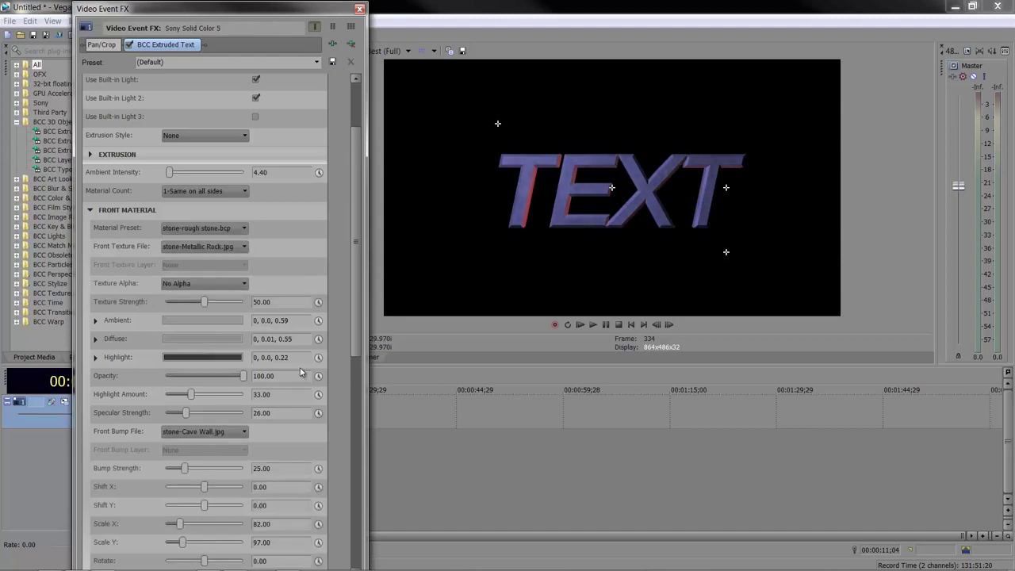
{"action": "left_click", "coordinate": [232, 227]}
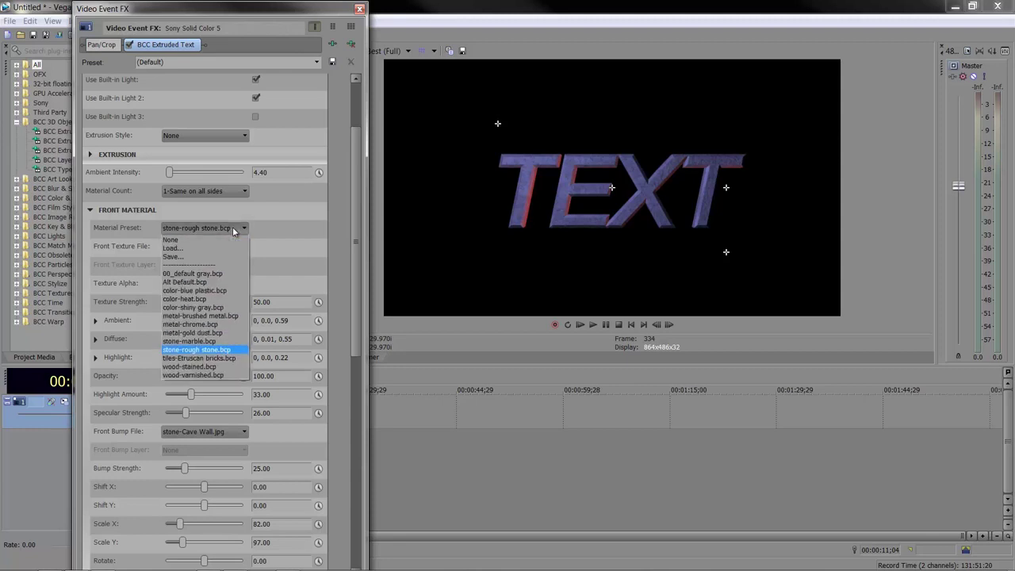
{"action": "left_click", "coordinate": [208, 376]}
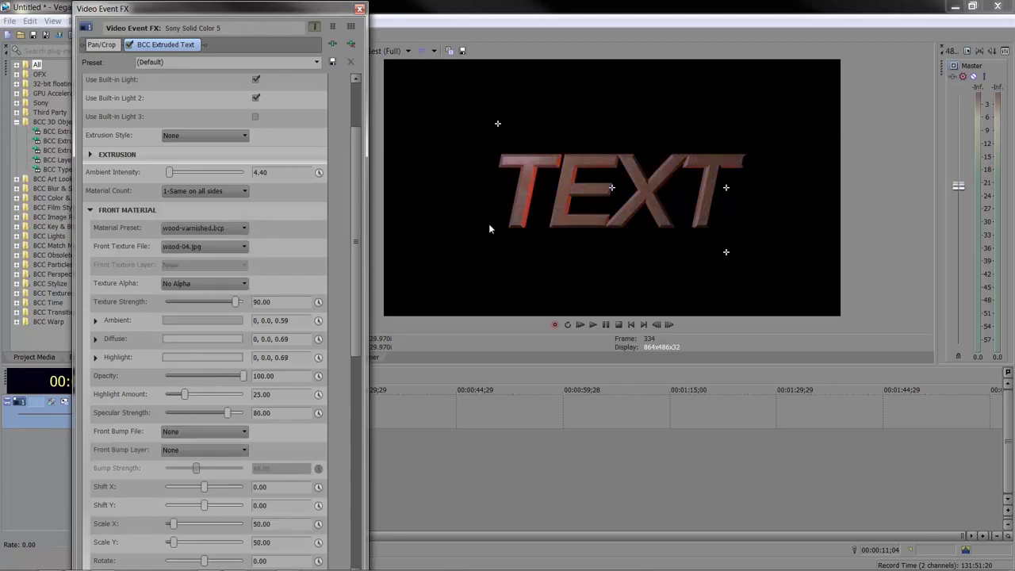
{"action": "left_click", "coordinate": [238, 228]}
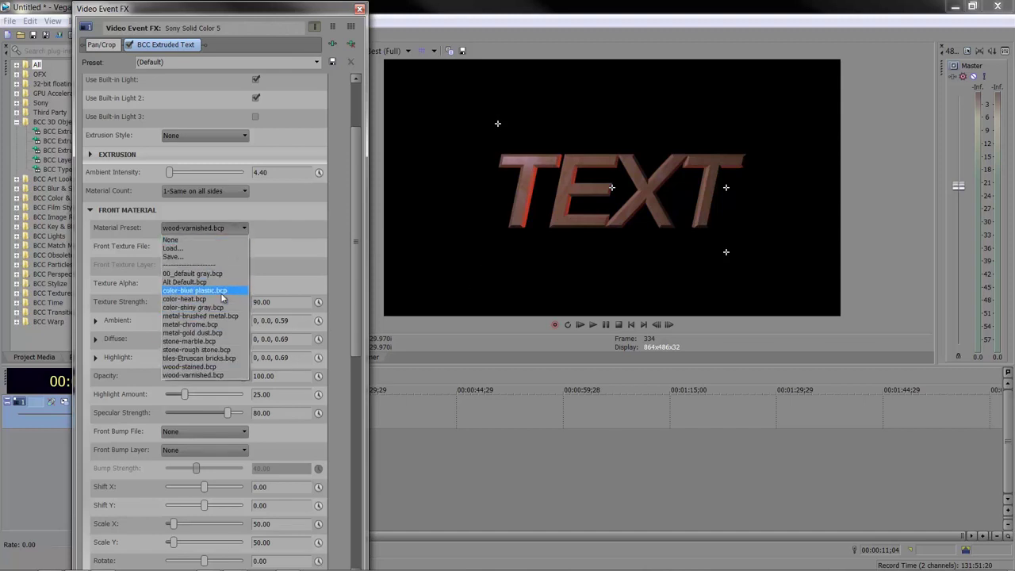
{"action": "left_click", "coordinate": [218, 302]}
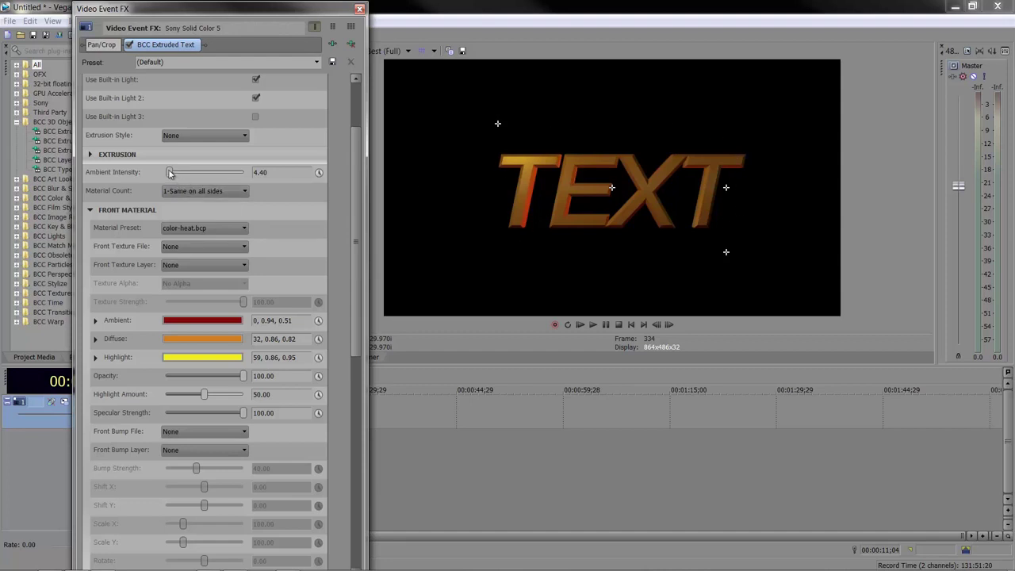
Lower Ambient Intensity to 0.00 and collapse the Front Material section
{"action": "left_click_drag", "start_coordinate": [170, 172], "coordinate": [121, 179]}
{"action": "left_click", "coordinate": [90, 210]}
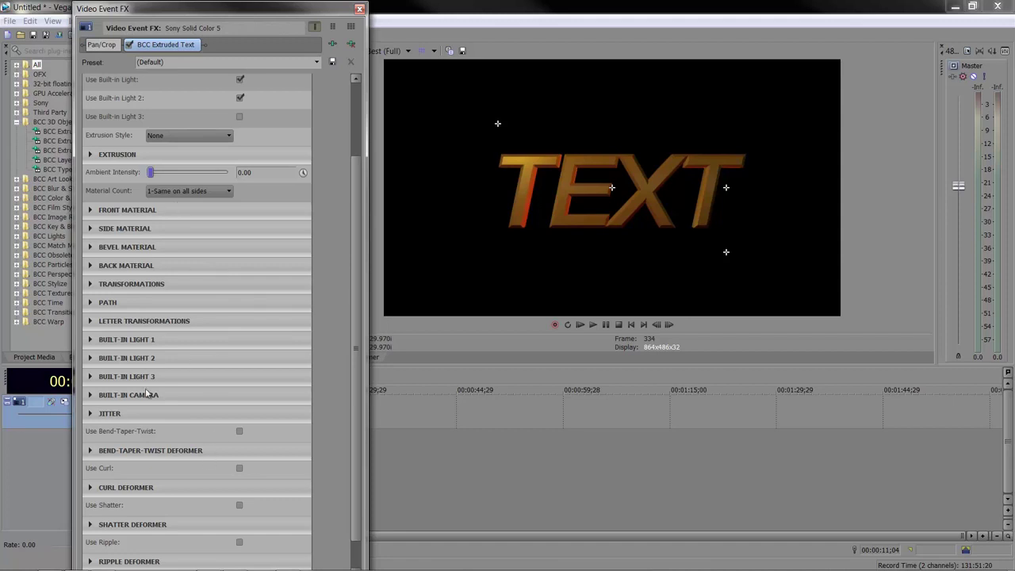
Reset Position Z to 0.00 and rotate the text to a Rotate Y of -33.39
{"action": "left_click", "coordinate": [90, 285]}
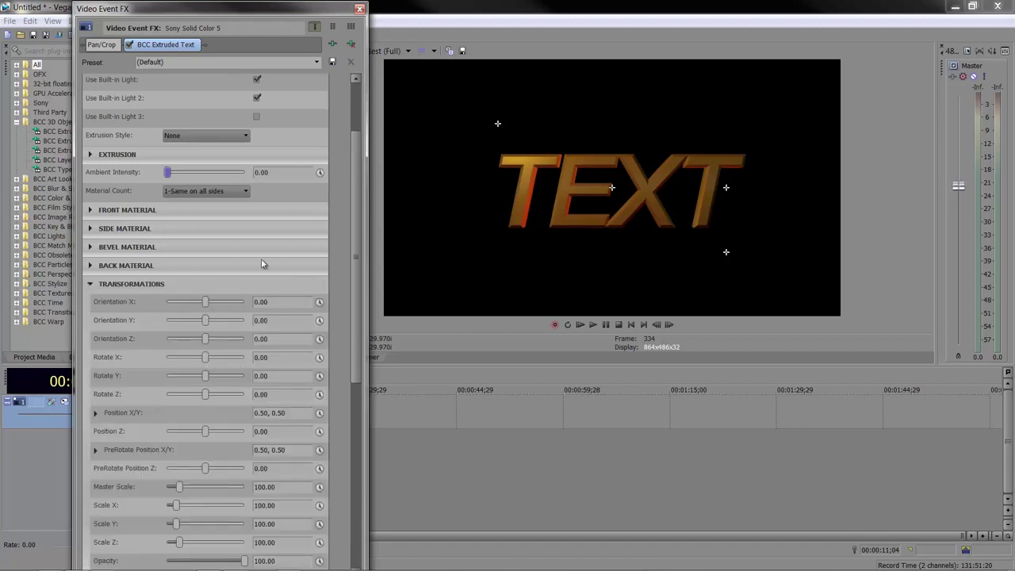
{"action": "left_click_drag", "start_coordinate": [355, 222], "coordinate": [353, 317]}
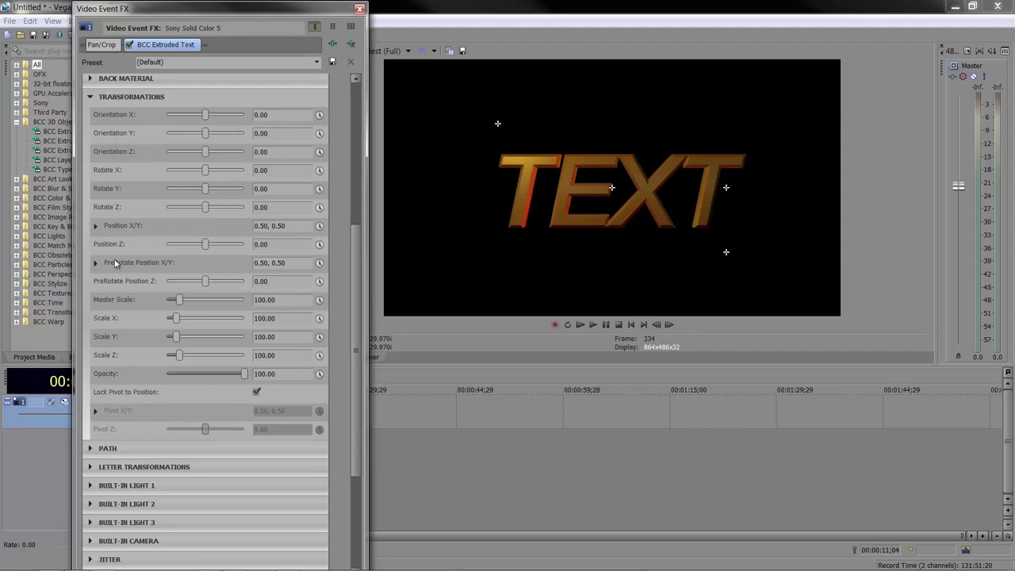
{"action": "mouse_move", "coordinate": [205, 251]}
{"action": "left_mouse_down"}
{"action": "mouse_move", "coordinate": [189, 250]}
{"action": "mouse_move", "coordinate": [228, 251]}
{"action": "mouse_move", "coordinate": [189, 252]}
{"action": "mouse_move", "coordinate": [228, 260]}
{"action": "mouse_move", "coordinate": [189, 260]}
{"action": "mouse_move", "coordinate": [217, 262]}
{"action": "mouse_move", "coordinate": [202, 264]}
{"action": "mouse_move", "coordinate": [212, 251]}
{"action": "left_mouse_up"}
{"action": "double_click", "coordinate": [209, 244]}
{"action": "mouse_move", "coordinate": [208, 190]}
{"action": "left_mouse_down"}
{"action": "mouse_move", "coordinate": [220, 192]}
{"action": "mouse_move", "coordinate": [207, 193]}
{"action": "left_mouse_up"}
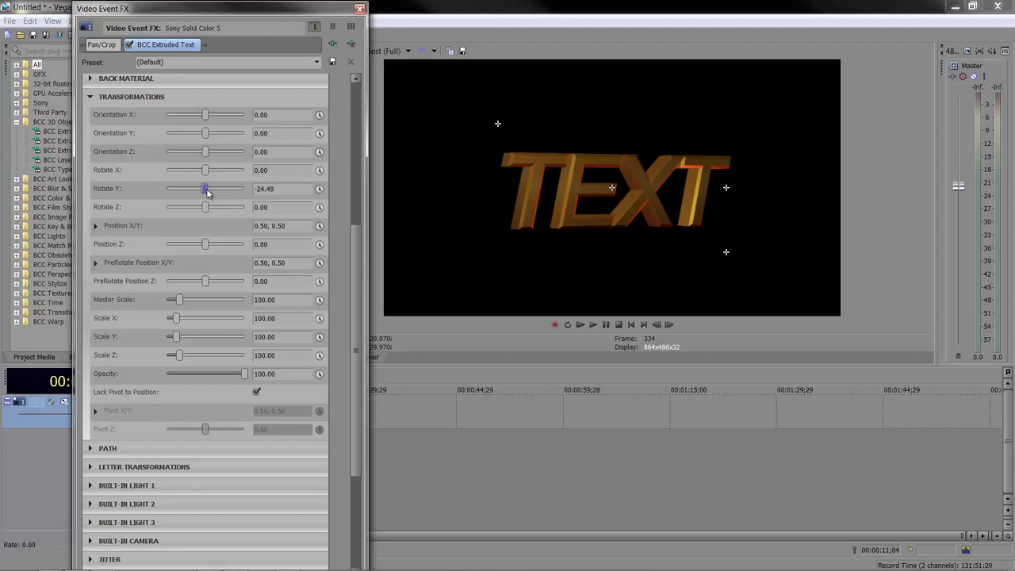
{"action": "mouse_move", "coordinate": [207, 193]}
{"action": "left_mouse_down"}
{"action": "mouse_move", "coordinate": [195, 194]}
{"action": "mouse_move", "coordinate": [215, 192]}
{"action": "mouse_move", "coordinate": [206, 192]}
{"action": "left_mouse_up"}
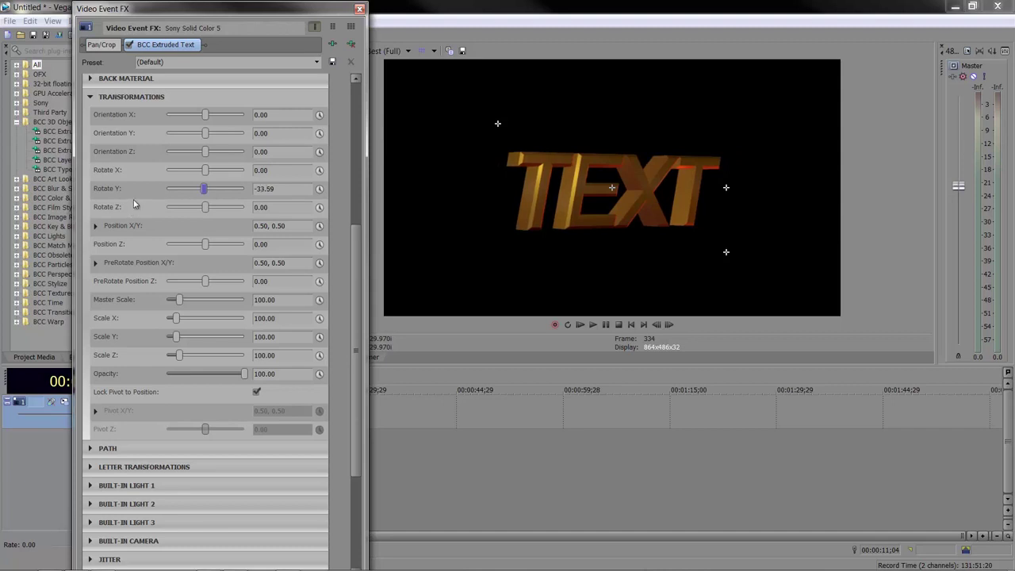
{"action": "left_click_drag", "start_coordinate": [356, 230], "coordinate": [356, 158]}
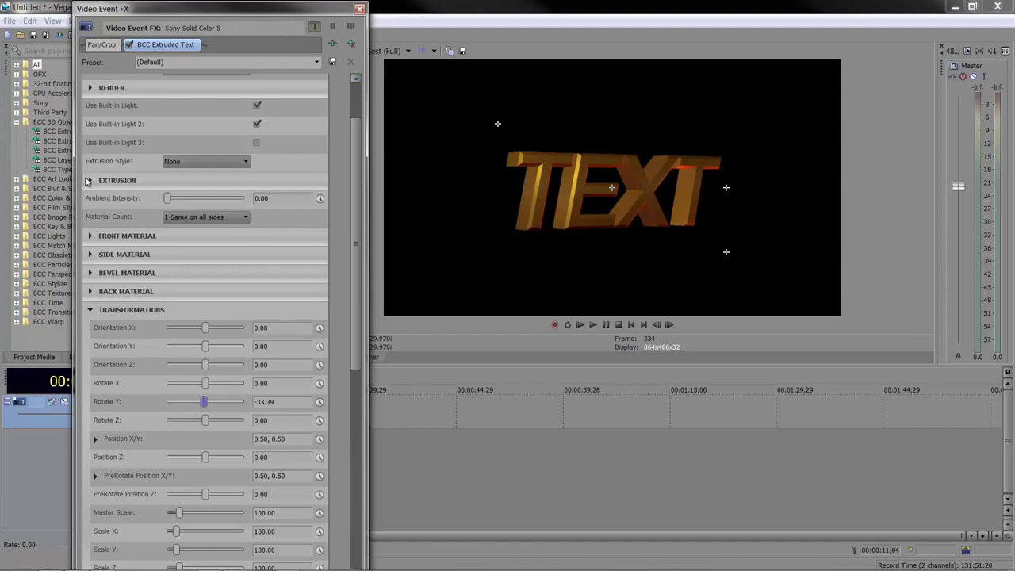
Deepen the extrusion to 2.18 and choose a Convex bevel style after trying Concave
{"action": "left_click", "coordinate": [89, 180]}
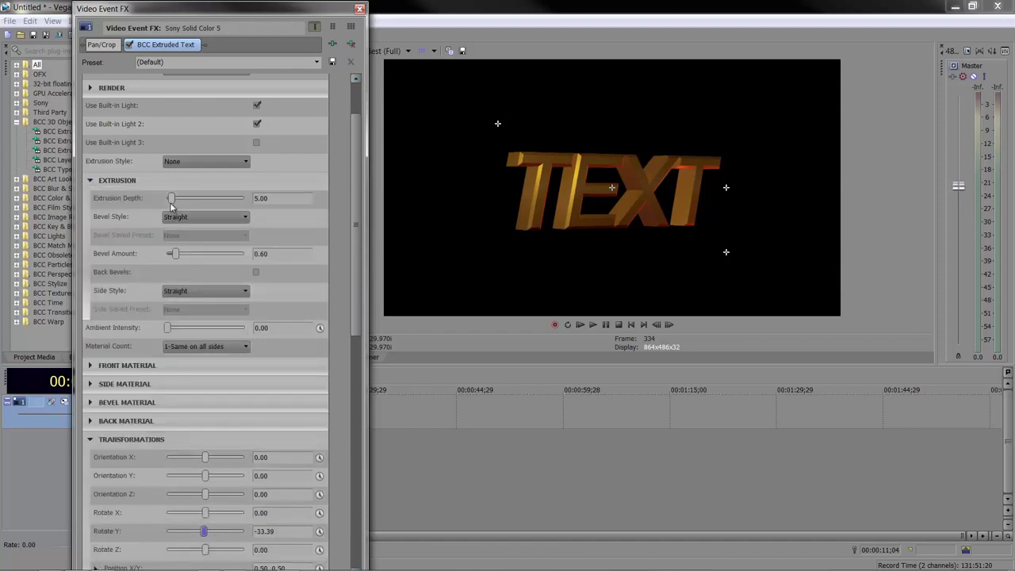
{"action": "mouse_move", "coordinate": [171, 199]}
{"action": "left_mouse_down"}
{"action": "mouse_move", "coordinate": [183, 199]}
{"action": "mouse_move", "coordinate": [168, 204]}
{"action": "left_mouse_up"}
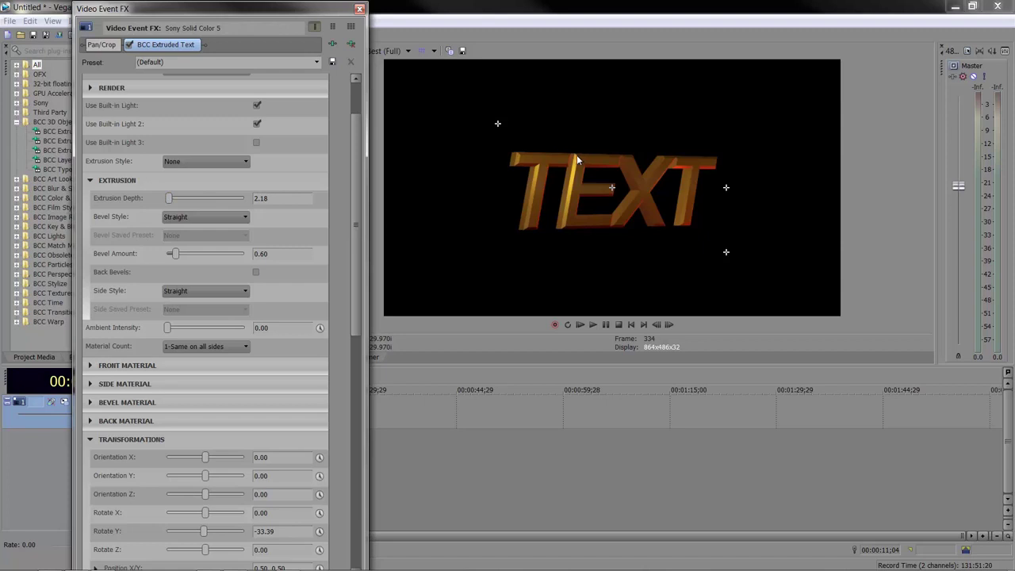
{"action": "left_click", "coordinate": [180, 219]}
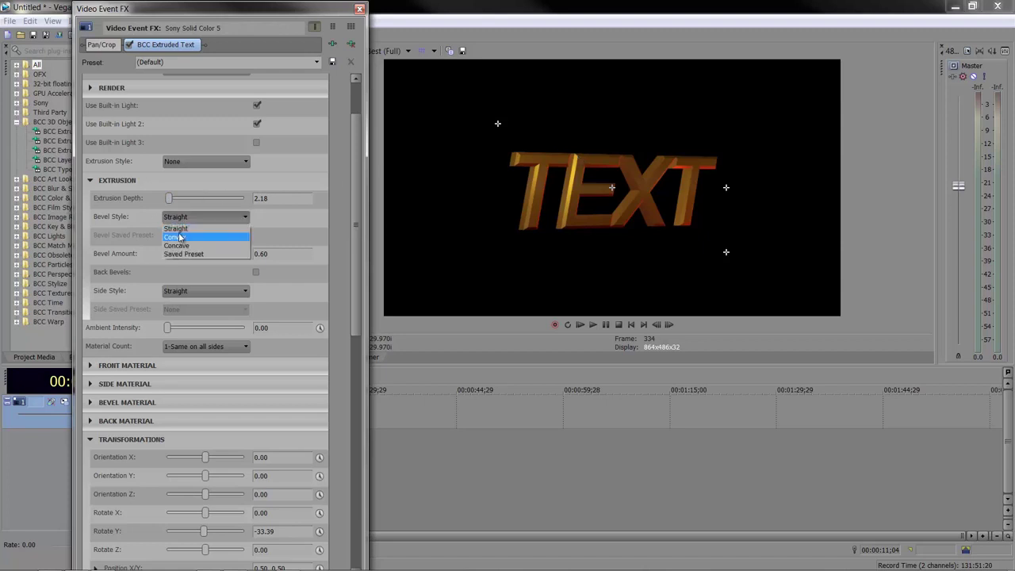
{"action": "left_click", "coordinate": [180, 239]}
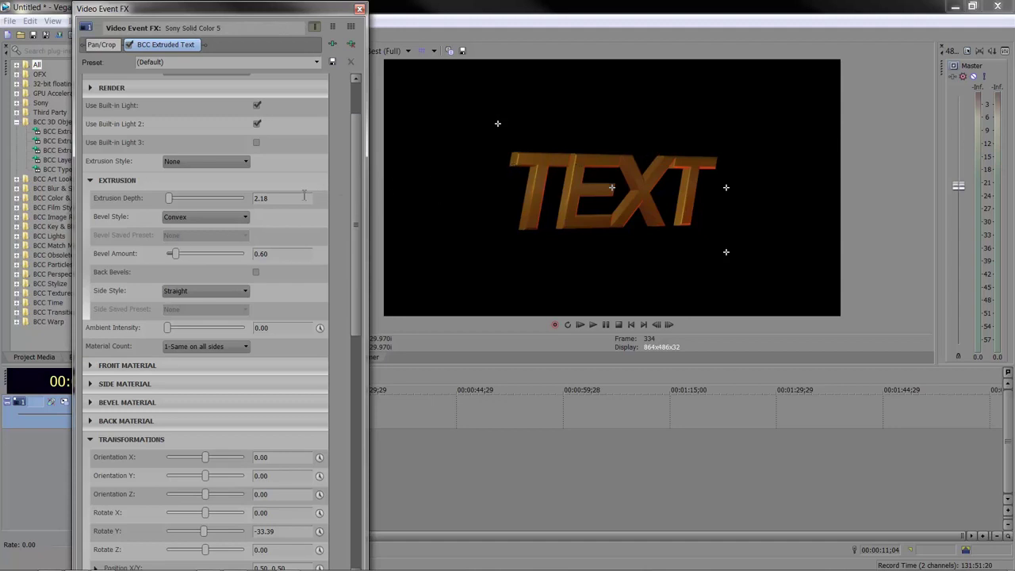
{"action": "left_click", "coordinate": [205, 217]}
{"action": "left_click", "coordinate": [202, 246]}
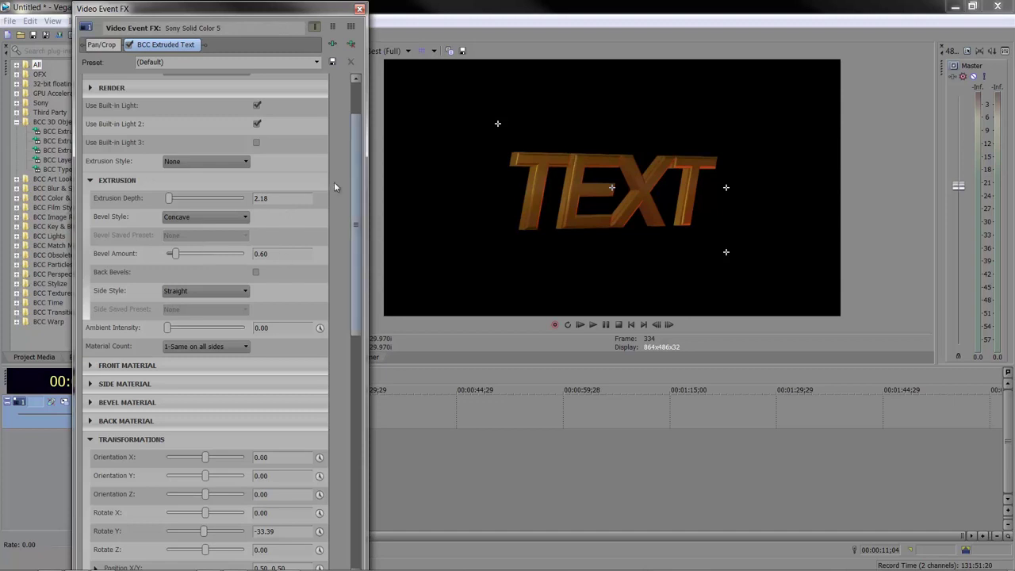
{"action": "left_click", "coordinate": [240, 218]}
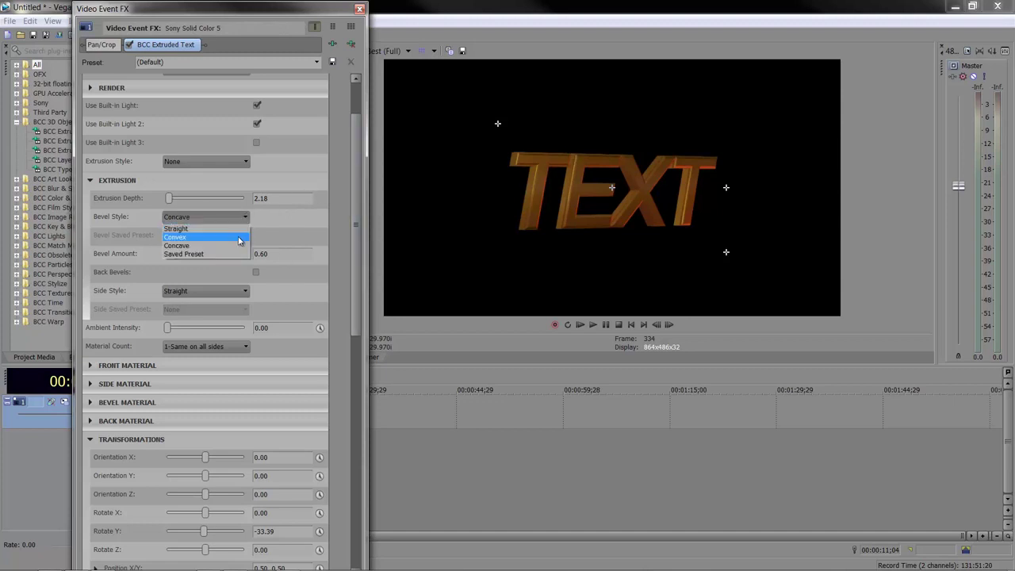
{"action": "left_click", "coordinate": [239, 237]}
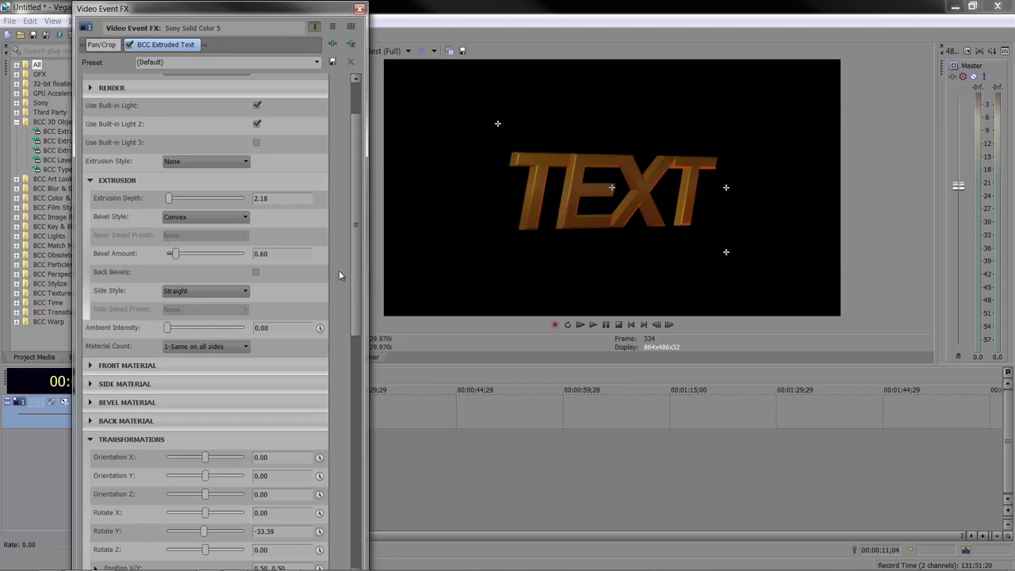
{"action": "left_click", "coordinate": [91, 181]}
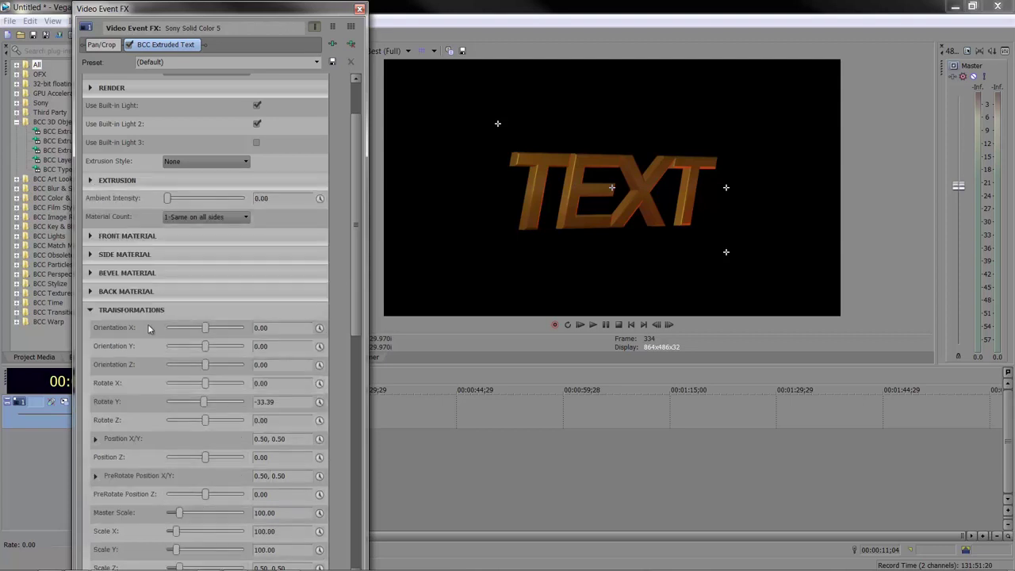
Collapse Transformations, expand Path and set the Path Type to Line
{"action": "scroll", "coordinate": [163, 321], "scroll_direction": "down", "scroll_amount": 4}
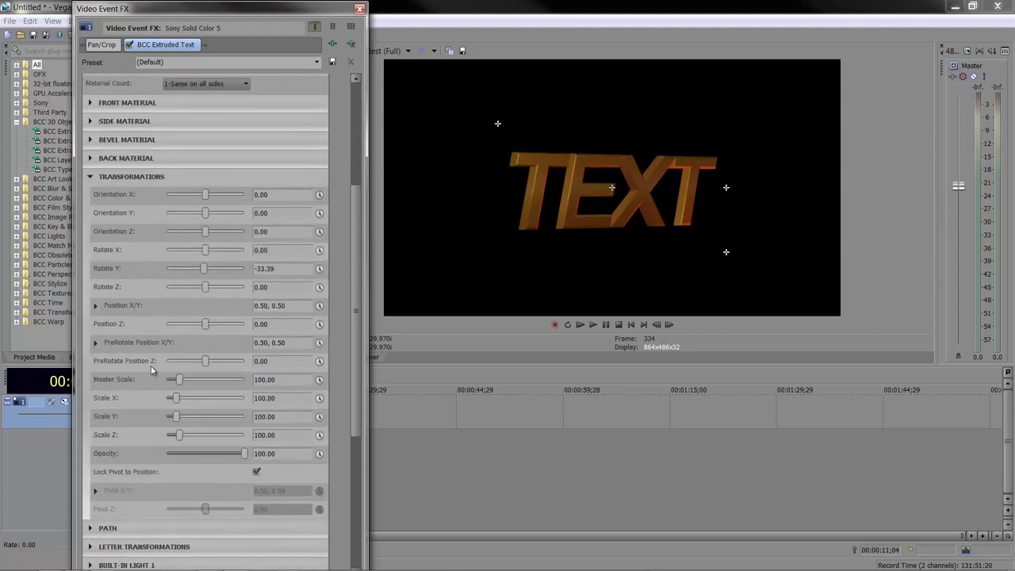
{"action": "left_click", "coordinate": [90, 176]}
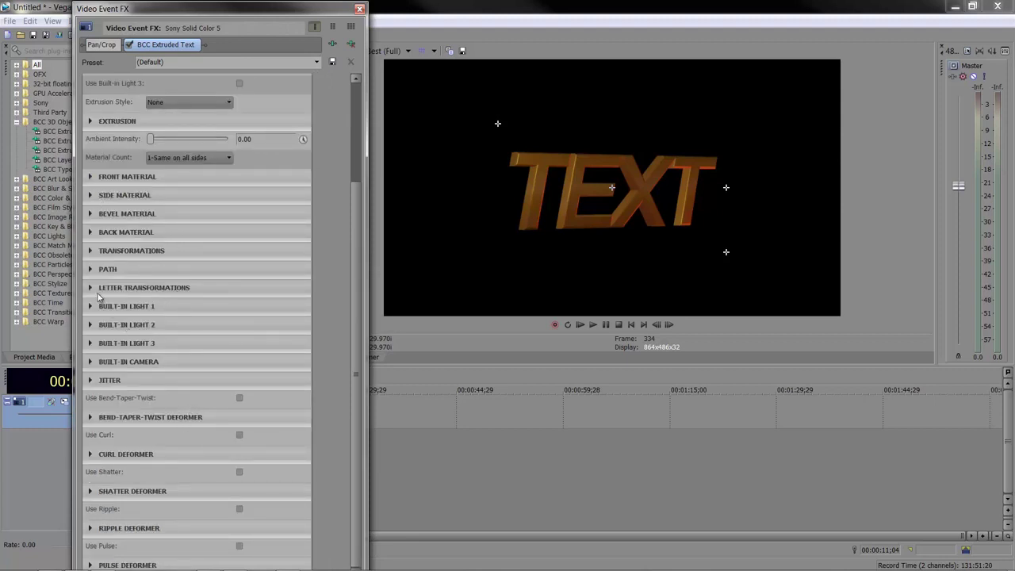
{"action": "left_click", "coordinate": [90, 270]}
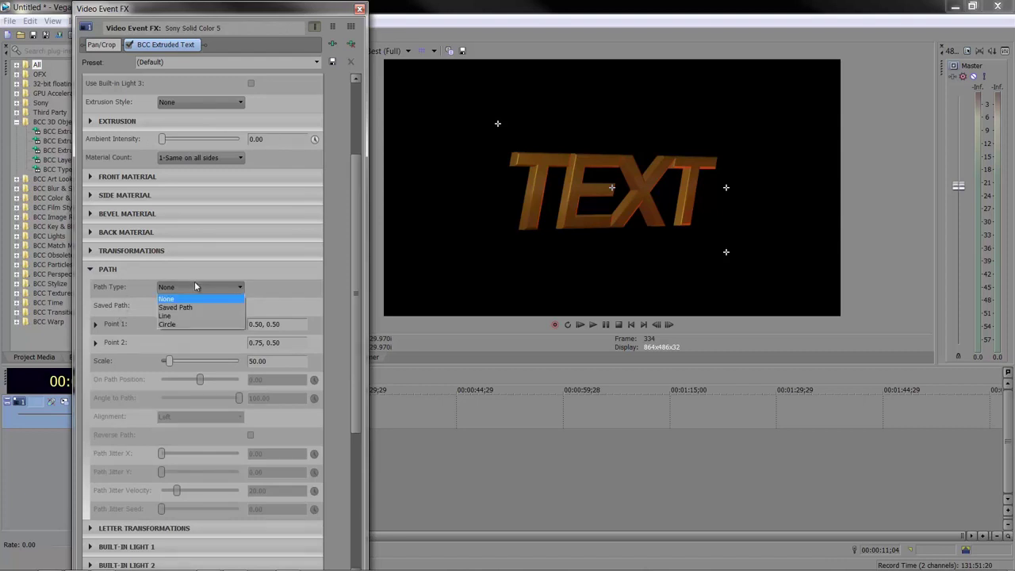
{"action": "left_click", "coordinate": [188, 316]}
{"action": "left_click", "coordinate": [95, 325]}
{"action": "left_click", "coordinate": [94, 401]}
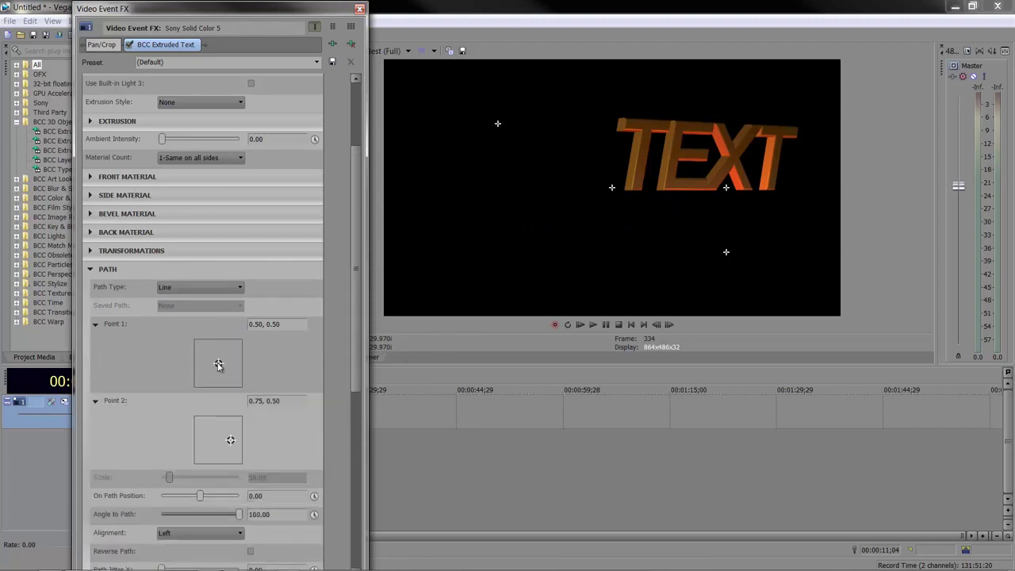
Move the path points to 0.12, 0.17 and 0.86, 0.76; set On Path Position 44.08
{"action": "left_click_drag", "start_coordinate": [218, 365], "coordinate": [199, 381]}
{"action": "mouse_move", "coordinate": [231, 440]}
{"action": "left_mouse_down"}
{"action": "mouse_move", "coordinate": [233, 414]}
{"action": "mouse_move", "coordinate": [234, 432]}
{"action": "left_mouse_up"}
{"action": "left_click_drag", "start_coordinate": [759, 139], "coordinate": [775, 125]}
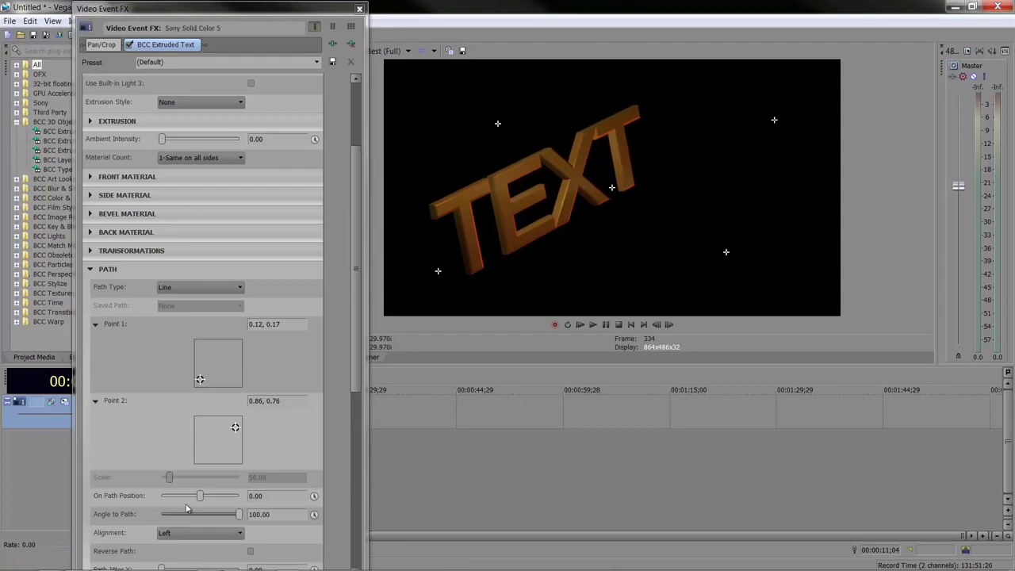
{"action": "left_click_drag", "start_coordinate": [199, 495], "coordinate": [162, 520]}
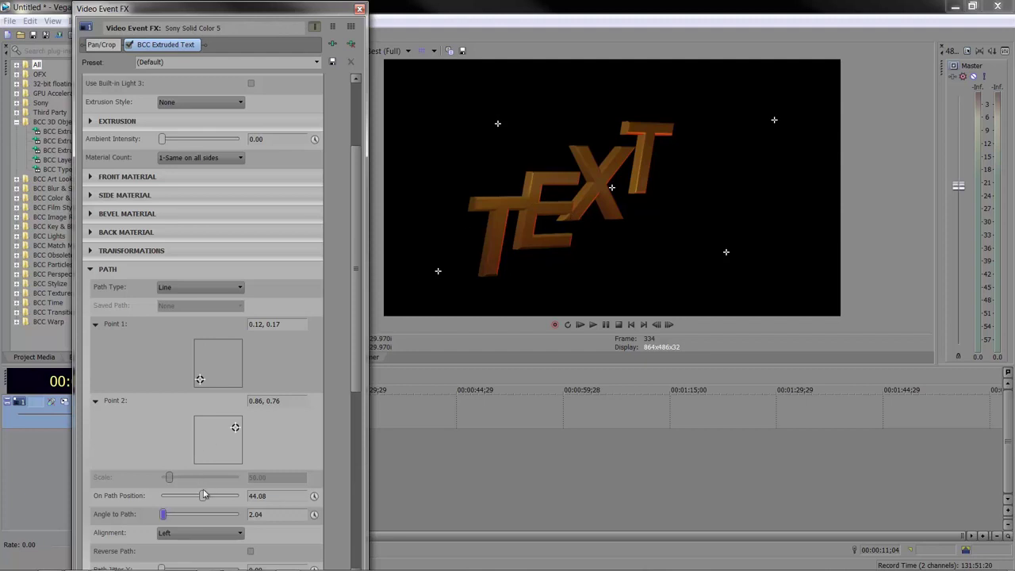
Return Angle to Path to 100 so TEXT lies straight along the diagonal, and collapse the Path section
{"action": "mouse_move", "coordinate": [163, 520]}
{"action": "left_mouse_down"}
{"action": "mouse_move", "coordinate": [254, 521]}
{"action": "mouse_move", "coordinate": [147, 518]}
{"action": "left_mouse_up"}
{"action": "left_click_drag", "start_coordinate": [162, 515], "coordinate": [257, 525]}
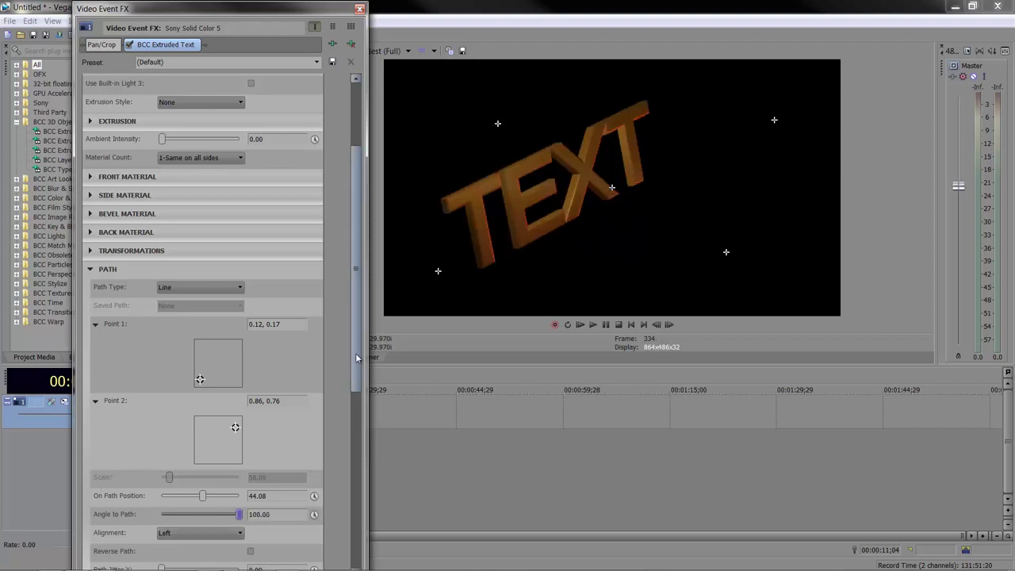
{"action": "left_click_drag", "start_coordinate": [355, 353], "coordinate": [351, 454]}
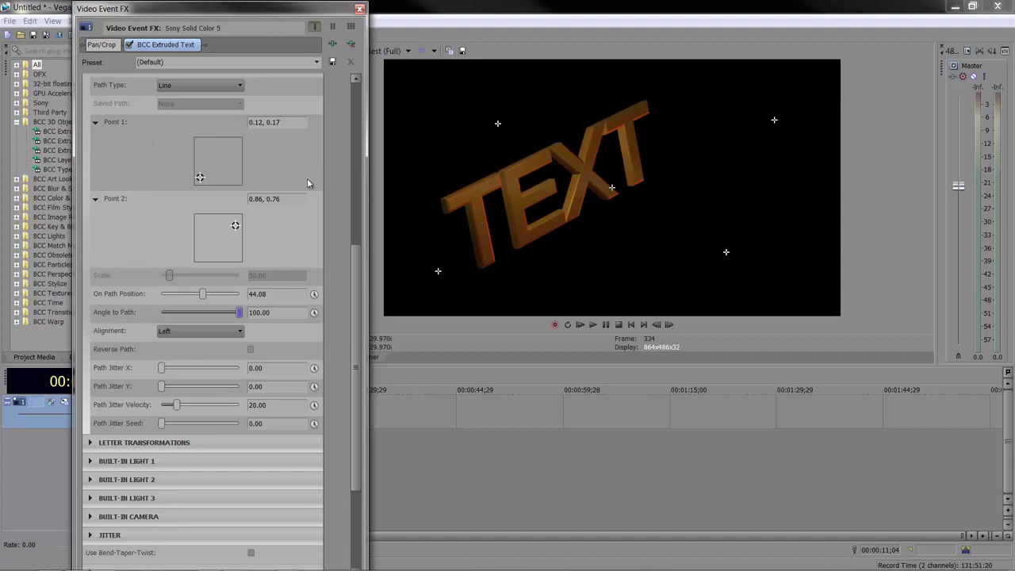
{"action": "left_click_drag", "start_coordinate": [357, 269], "coordinate": [357, 206]}
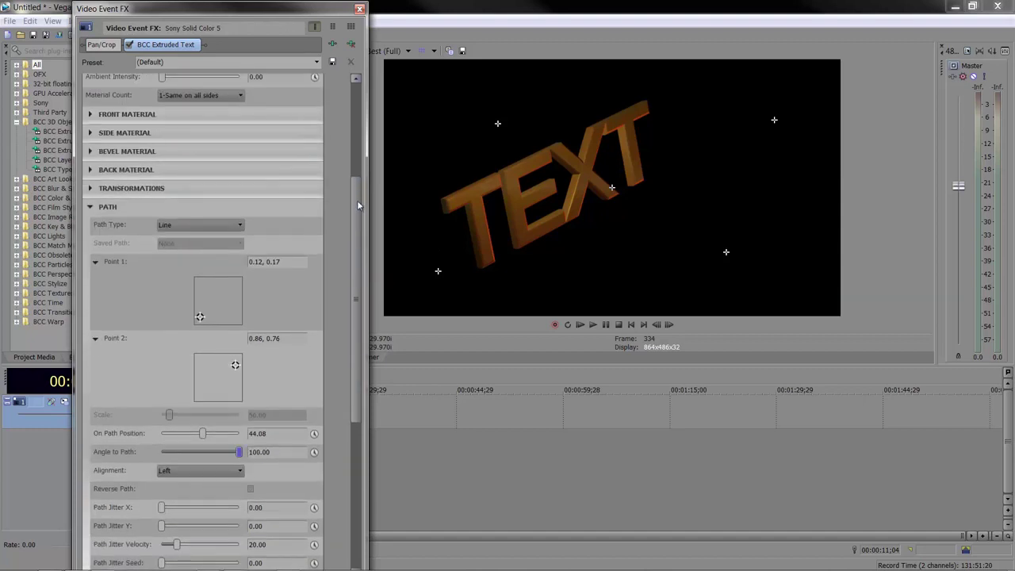
{"action": "left_click", "coordinate": [120, 207]}
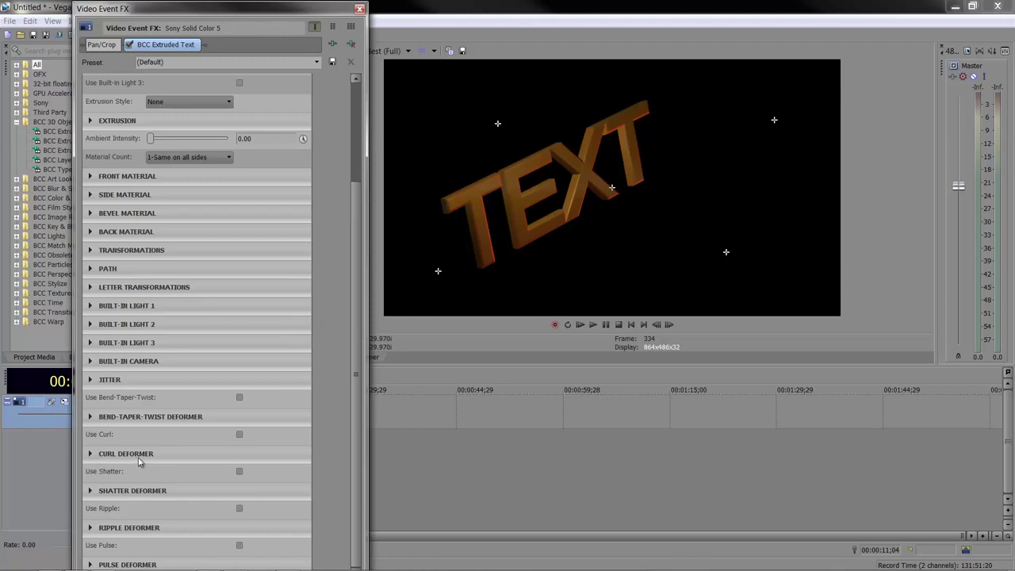
Enable the Curl deformer and try the Left/Right +Y direction with an Angle 1 curl
{"action": "left_click", "coordinate": [240, 436]}
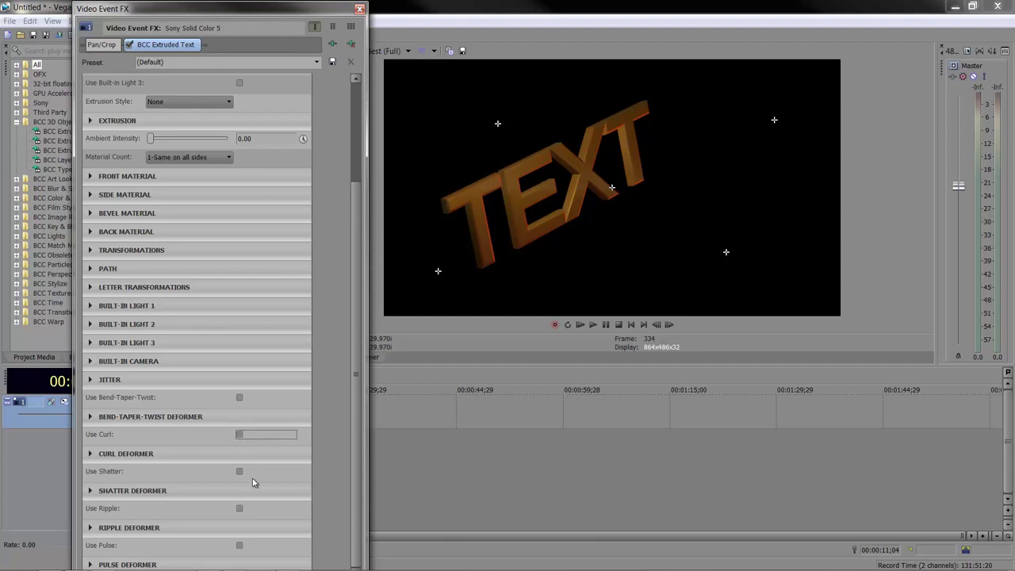
{"action": "left_click", "coordinate": [90, 455]}
{"action": "left_click_drag", "start_coordinate": [354, 331], "coordinate": [345, 472]}
{"action": "left_click", "coordinate": [187, 249]}
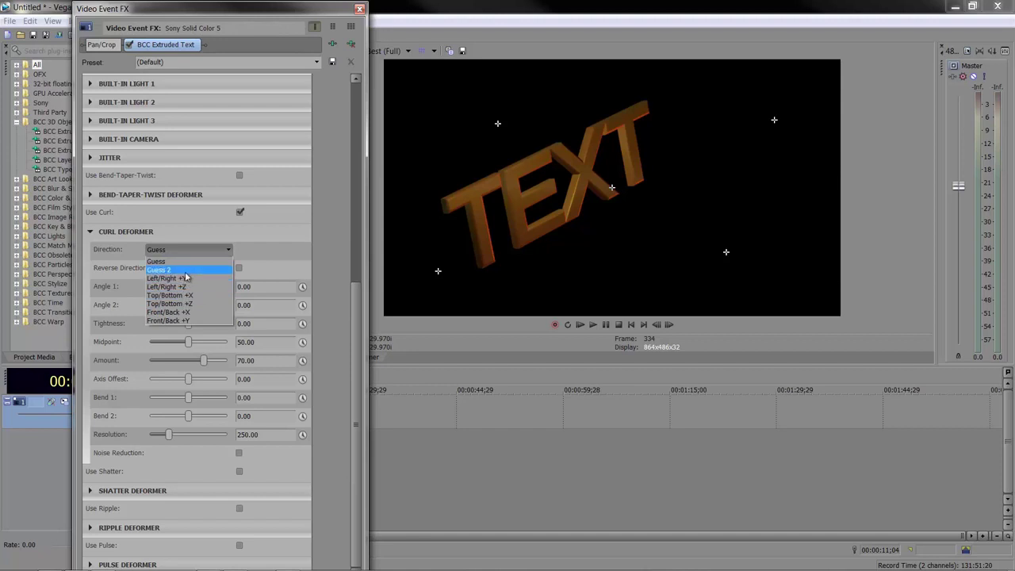
{"action": "left_click", "coordinate": [185, 279]}
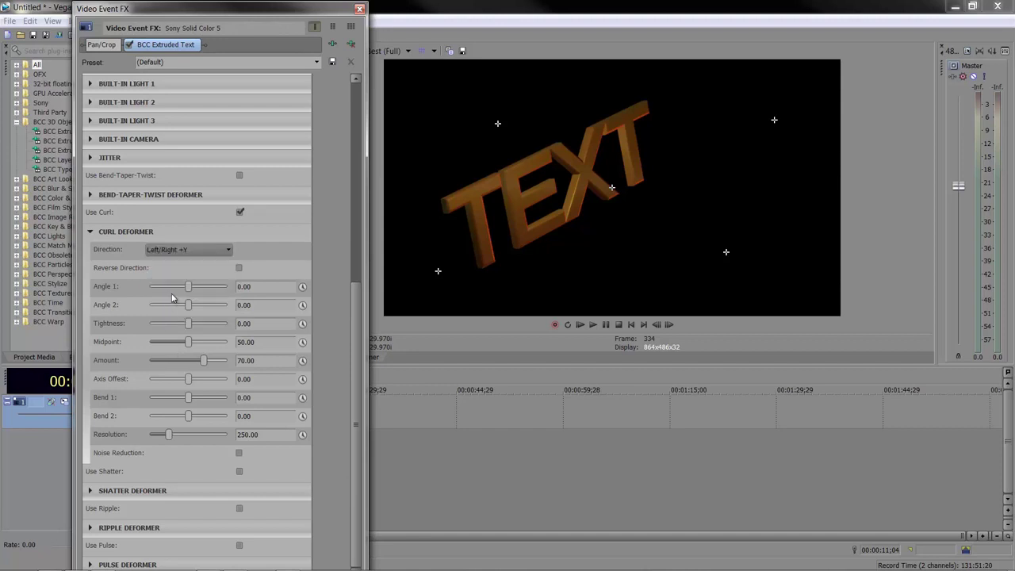
{"action": "mouse_move", "coordinate": [190, 292]}
{"action": "left_mouse_down"}
{"action": "mouse_move", "coordinate": [203, 294]}
{"action": "mouse_move", "coordinate": [191, 291]}
{"action": "left_mouse_up"}
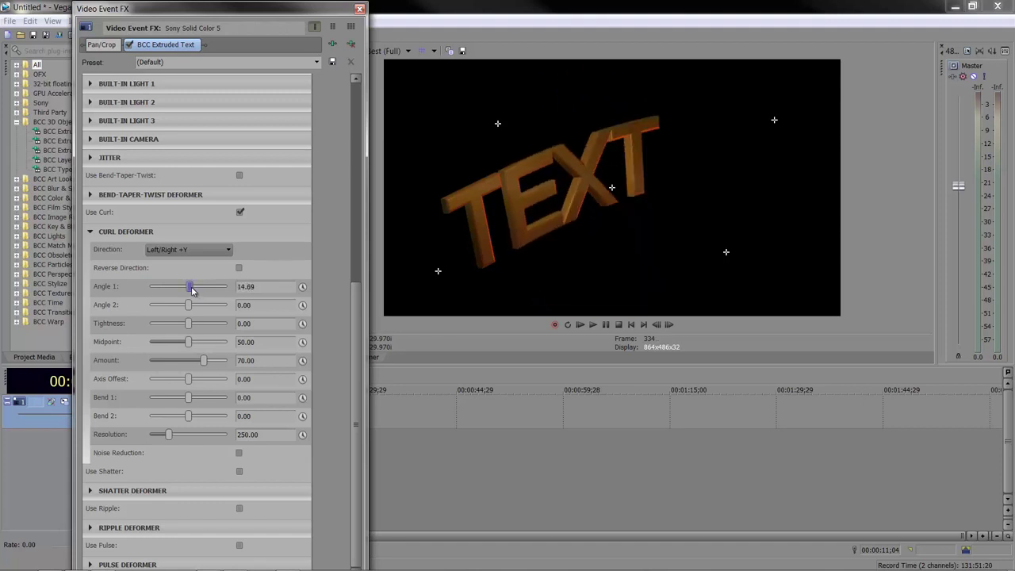
Try the Front/Back +X curl direction, then settle on Top/Bottom +Z with Angle 1 at 53.88
{"action": "left_click", "coordinate": [227, 251]}
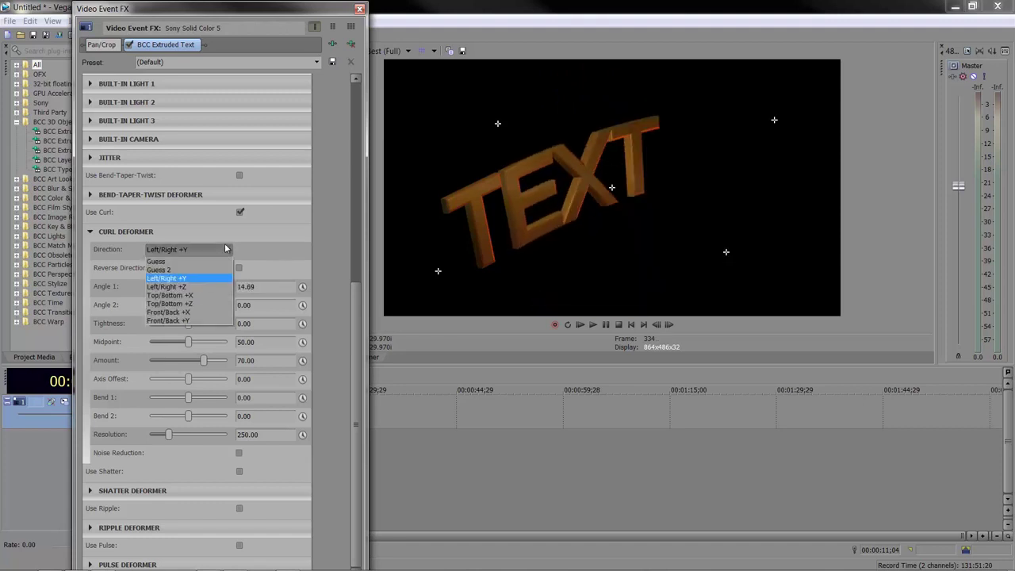
{"action": "left_click", "coordinate": [202, 314]}
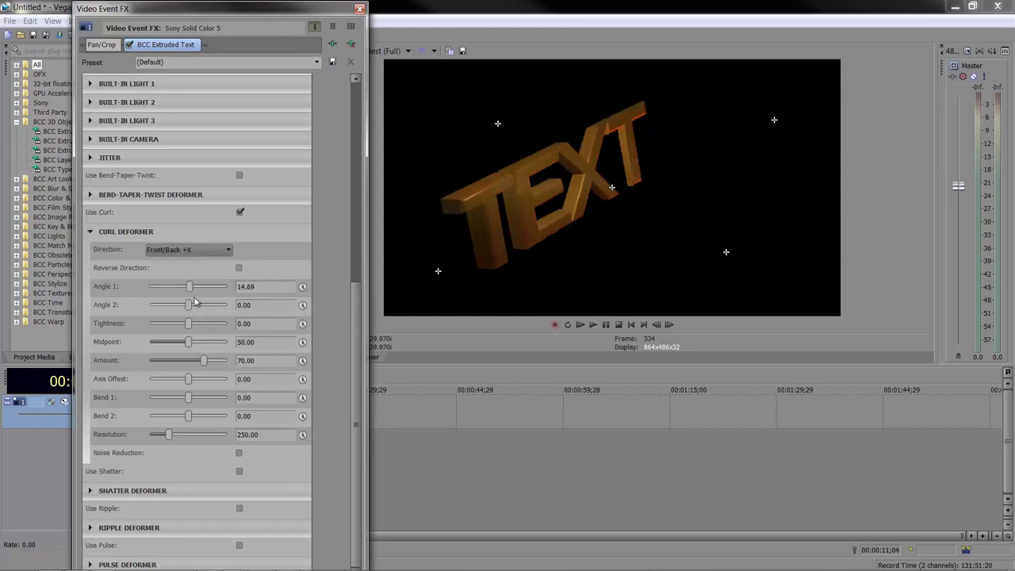
{"action": "left_click_drag", "start_coordinate": [190, 287], "coordinate": [191, 293]}
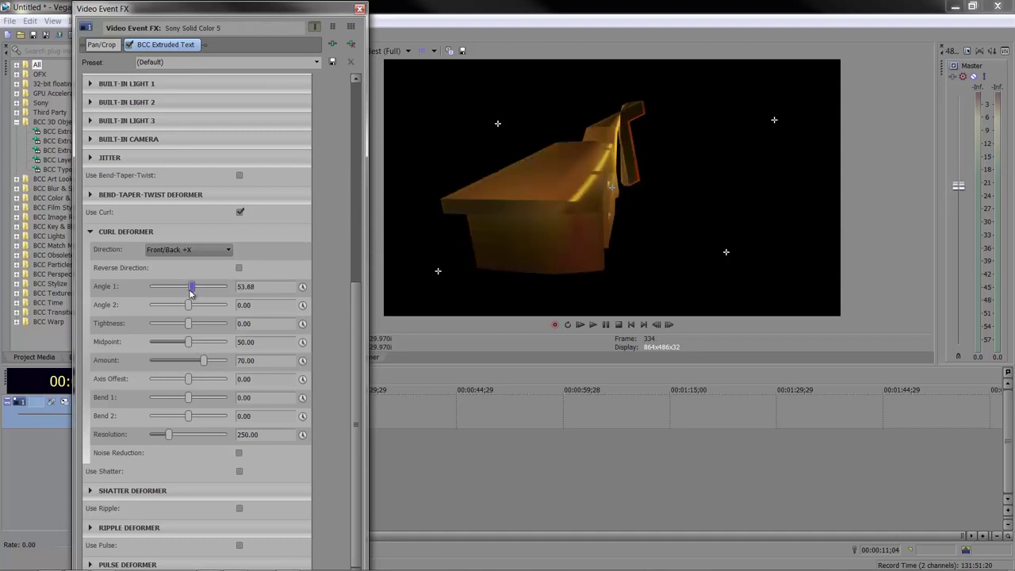
{"action": "left_click", "coordinate": [212, 250]}
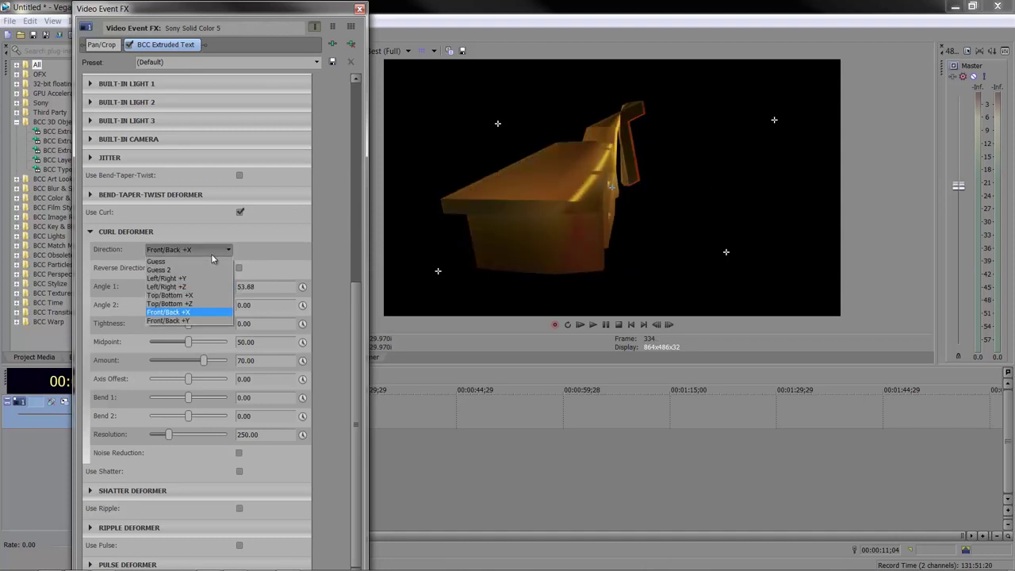
{"action": "left_click", "coordinate": [204, 305]}
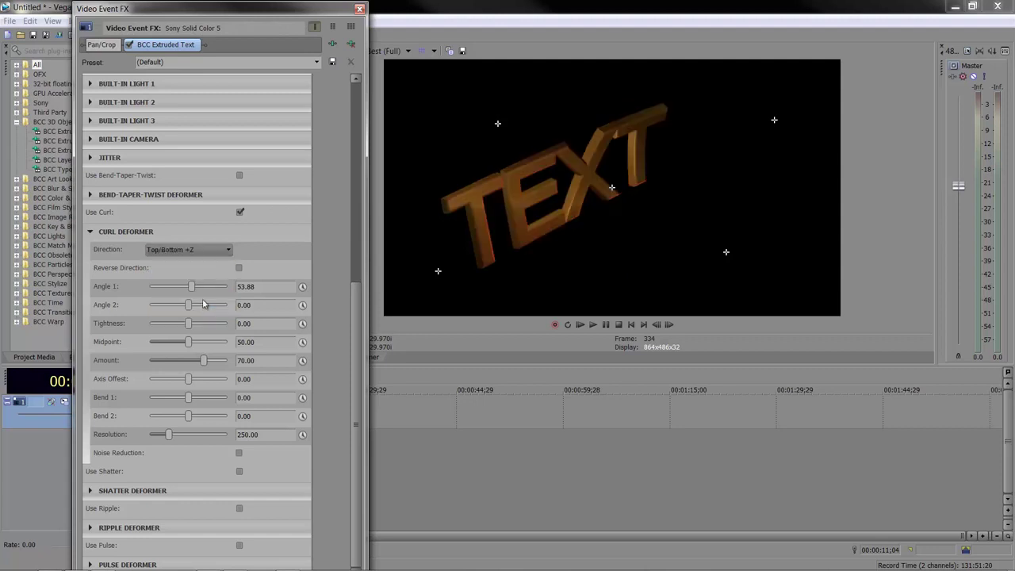
{"action": "mouse_move", "coordinate": [191, 291]}
{"action": "left_mouse_down"}
{"action": "mouse_move", "coordinate": [201, 291]}
{"action": "mouse_move", "coordinate": [176, 293]}
{"action": "mouse_move", "coordinate": [200, 292]}
{"action": "mouse_move", "coordinate": [191, 294]}
{"action": "left_mouse_up"}
Experiment with curl Tightness and Angle 2, then reset both to 0
{"action": "mouse_move", "coordinate": [189, 324]}
{"action": "left_mouse_down"}
{"action": "mouse_move", "coordinate": [151, 332]}
{"action": "mouse_move", "coordinate": [190, 326]}
{"action": "mouse_move", "coordinate": [209, 336]}
{"action": "mouse_move", "coordinate": [196, 307]}
{"action": "mouse_move", "coordinate": [168, 310]}
{"action": "mouse_move", "coordinate": [201, 311]}
{"action": "mouse_move", "coordinate": [184, 310]}
{"action": "left_mouse_up"}
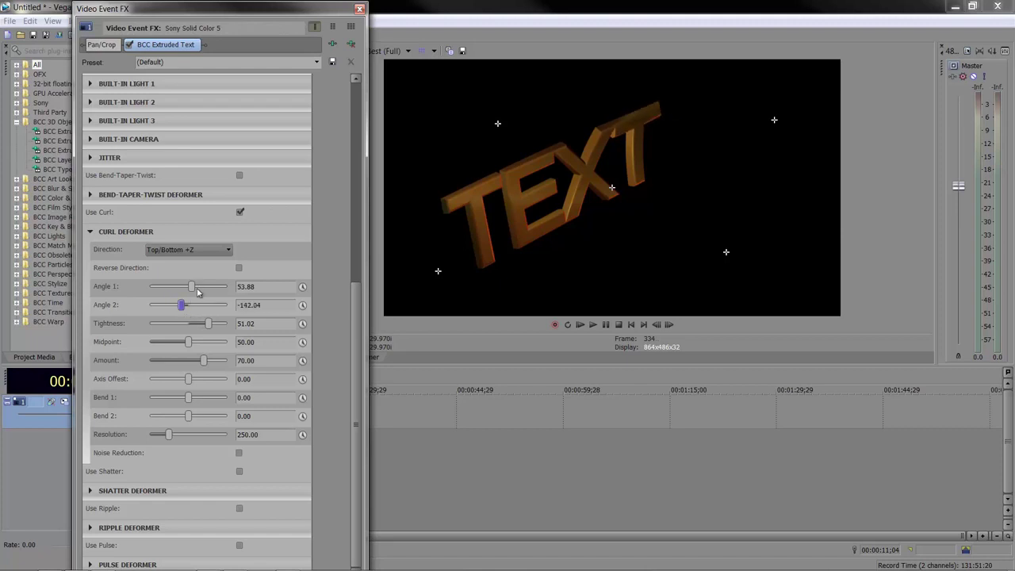
{"action": "double_click", "coordinate": [206, 325]}
{"action": "left_click_drag", "start_coordinate": [183, 309], "coordinate": [187, 309]}
{"action": "double_click", "coordinate": [187, 308]}
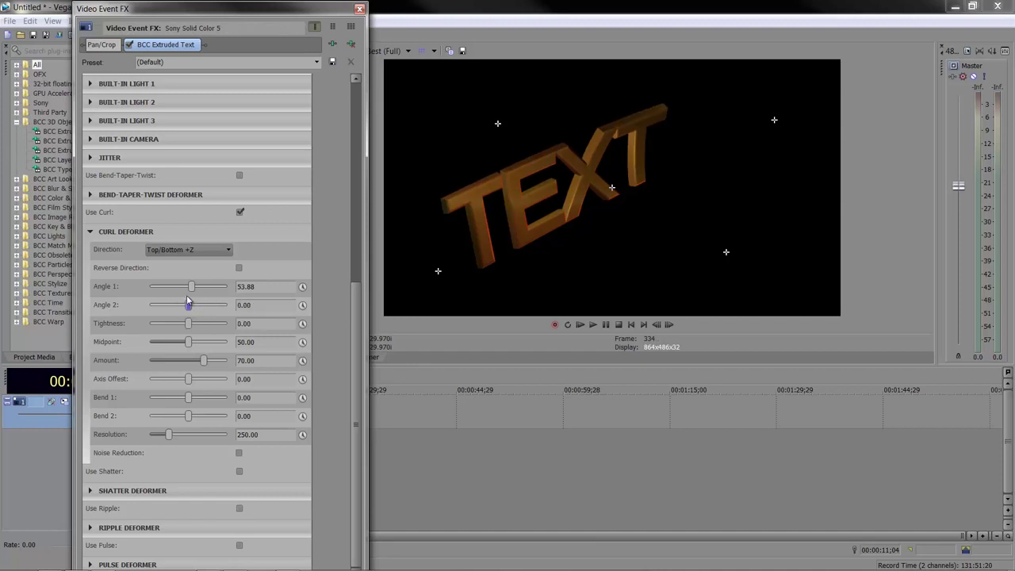
Switch off and collapse the Curl deformer, then enable and expand the Shatter deformer
{"action": "left_click", "coordinate": [240, 214]}
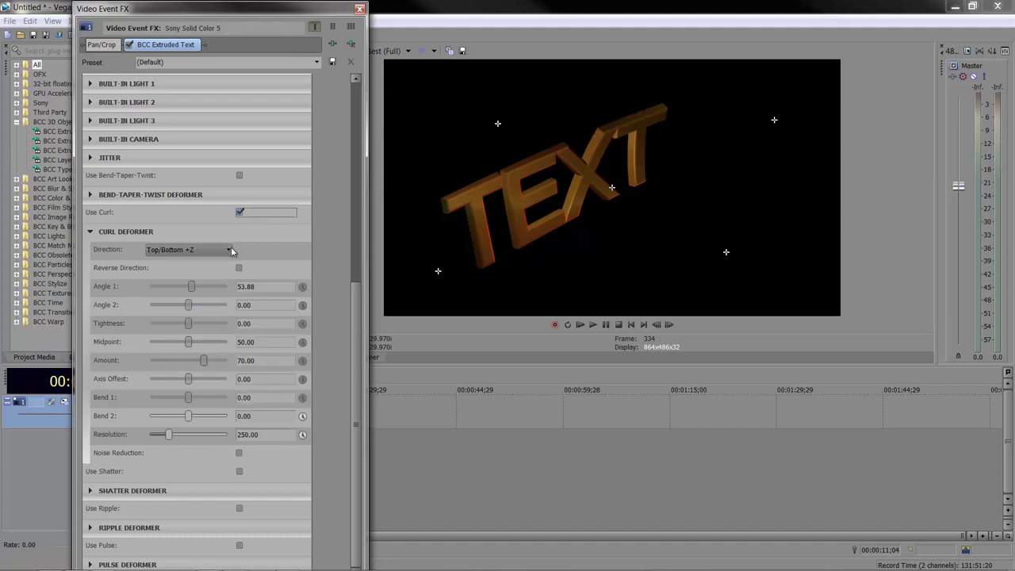
{"action": "left_click", "coordinate": [89, 232]}
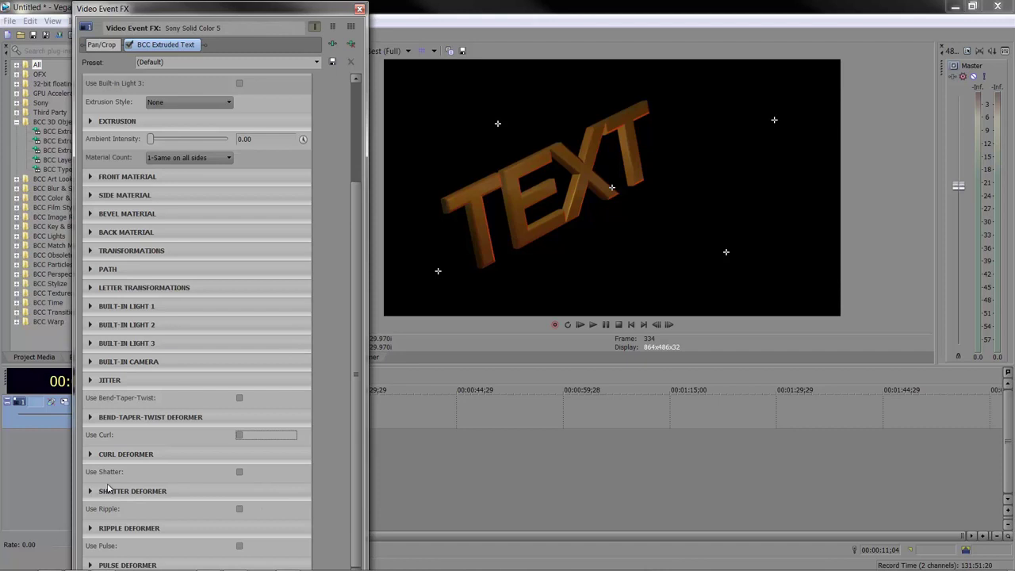
{"action": "left_click", "coordinate": [240, 474]}
{"action": "left_click", "coordinate": [240, 473]}
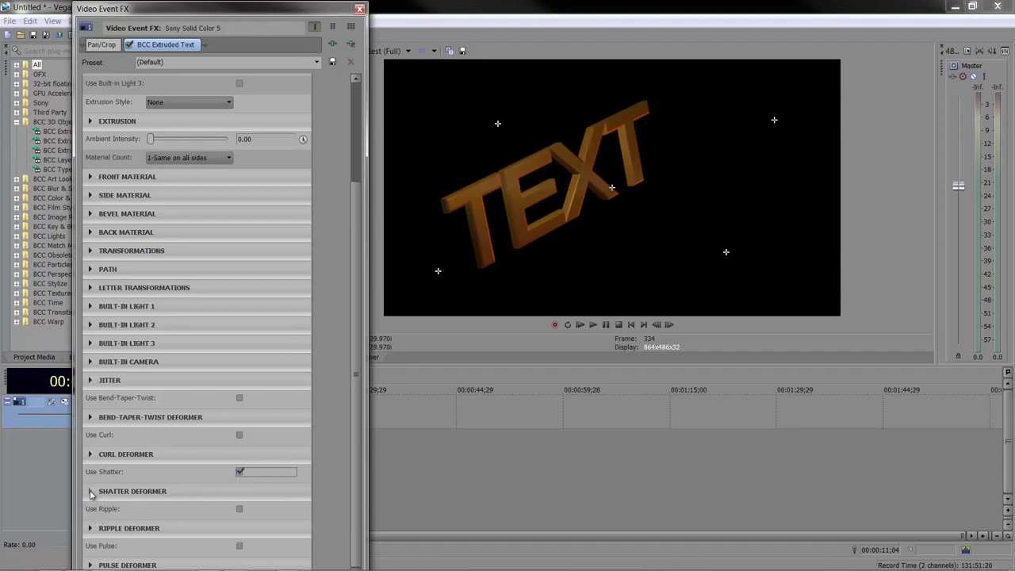
{"action": "left_click", "coordinate": [91, 492]}
{"action": "left_click_drag", "start_coordinate": [357, 311], "coordinate": [347, 524]}
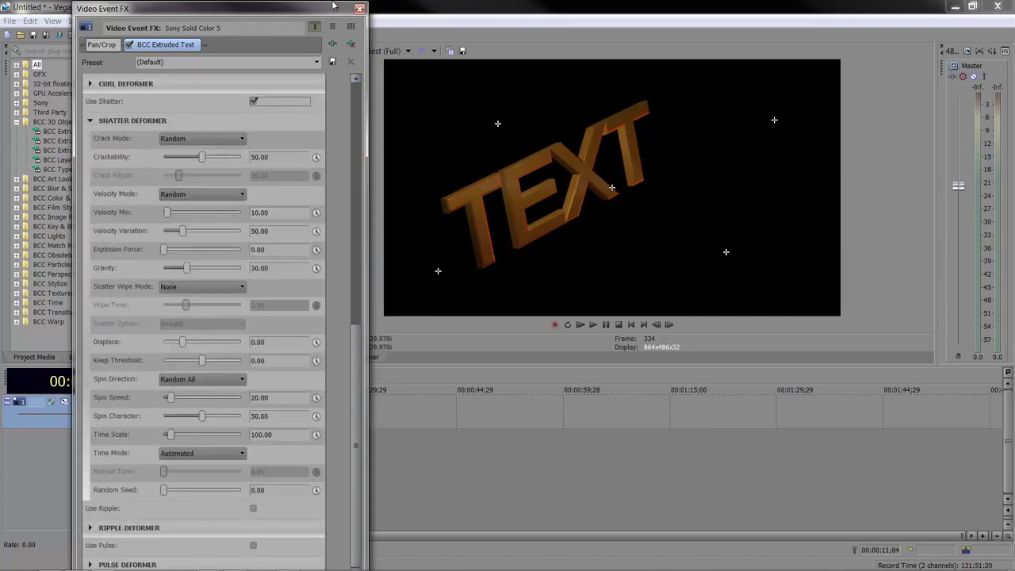
Float the effect settings as a tall window and preview the TEXT shattering
{"action": "left_click_drag", "start_coordinate": [333, 6], "coordinate": [333, 54]}
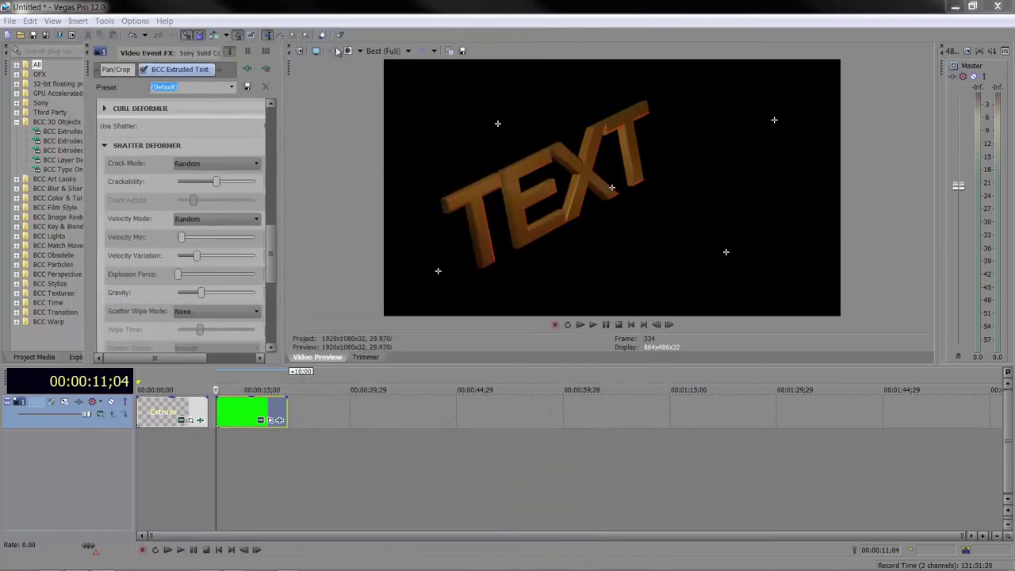
{"action": "left_click_drag", "start_coordinate": [285, 76], "coordinate": [268, 4]}
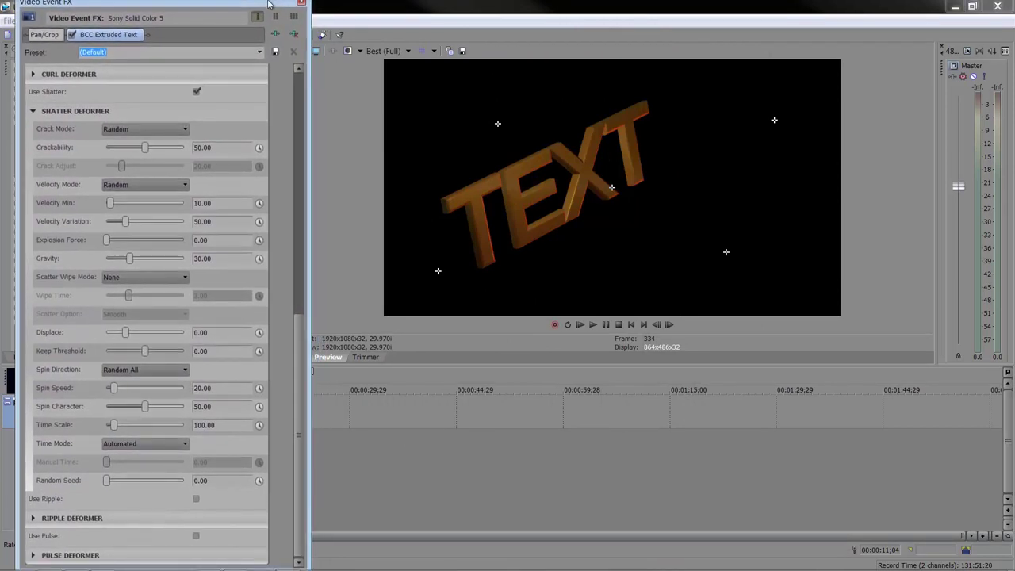
{"action": "left_click", "coordinate": [594, 326]}
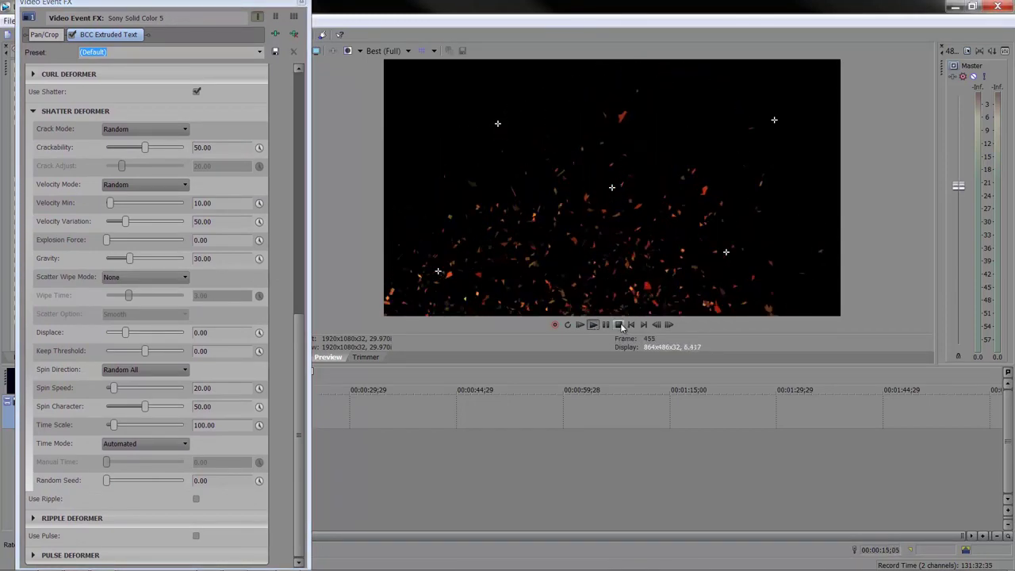
{"action": "left_click", "coordinate": [618, 324]}
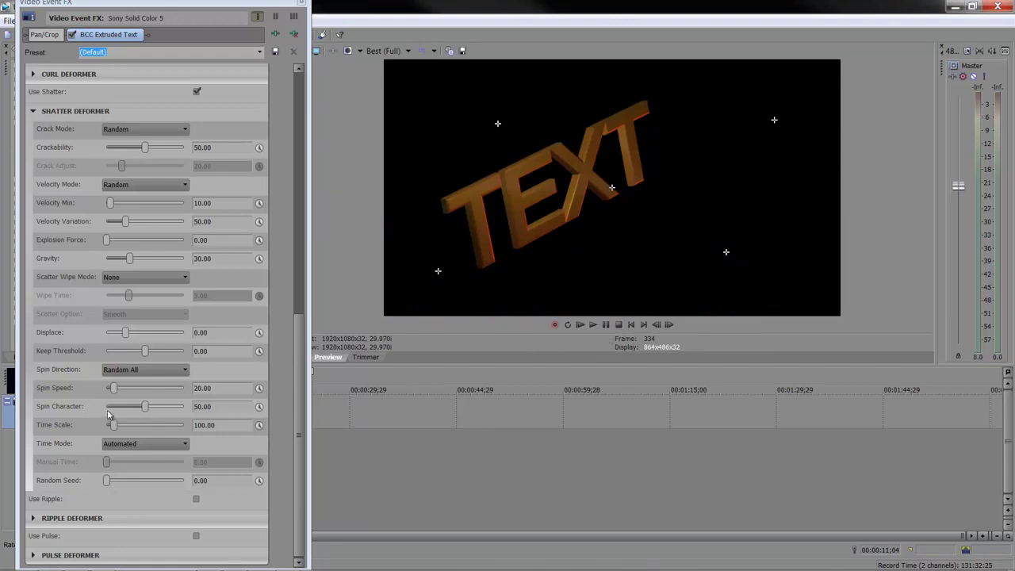
Keep Random crack mode, set Crackability to 2.72 and preview the shatter
{"action": "left_click", "coordinate": [131, 128]}
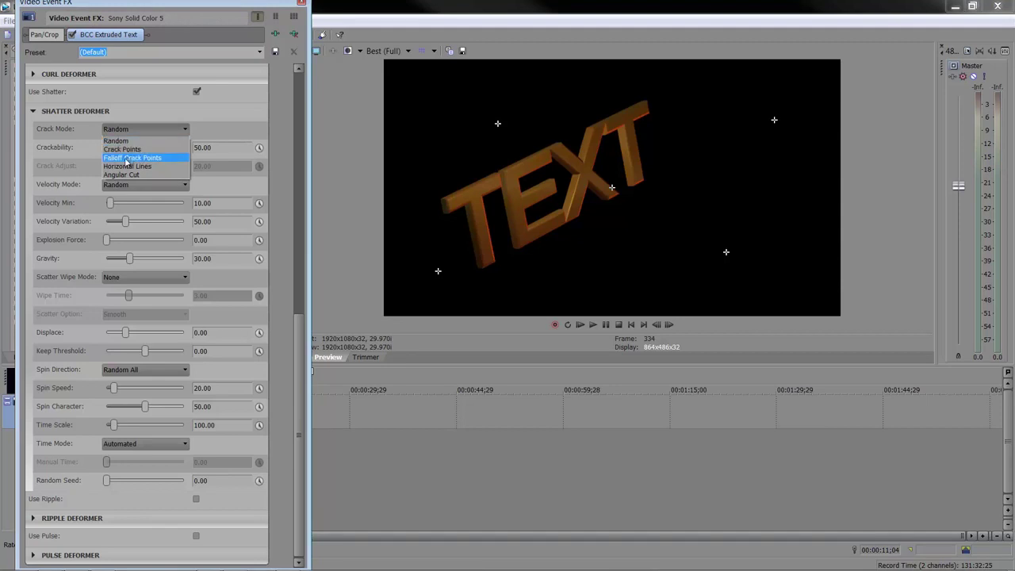
{"action": "left_click", "coordinate": [81, 151]}
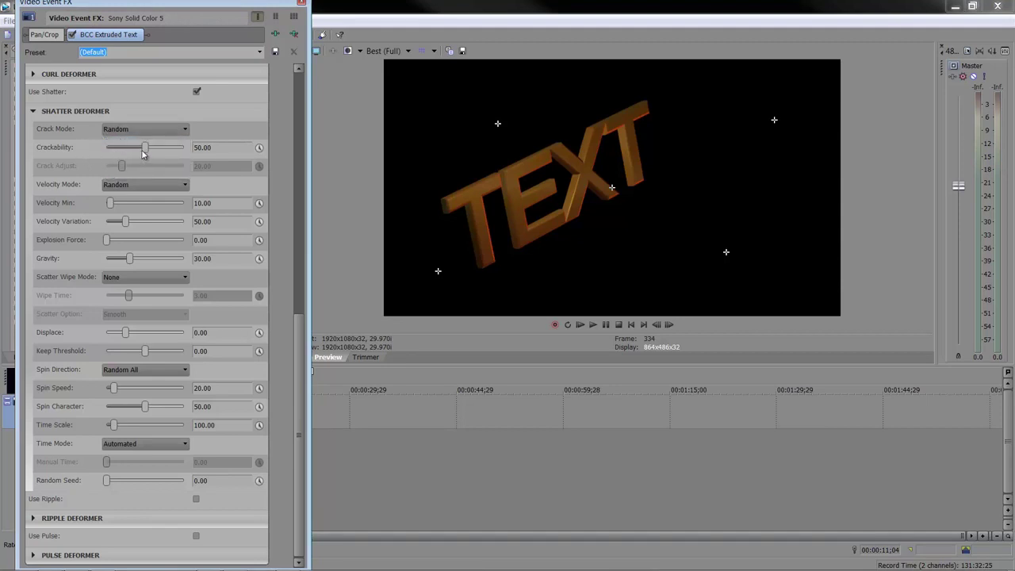
{"action": "left_click_drag", "start_coordinate": [143, 152], "coordinate": [105, 153]}
{"action": "left_click_drag", "start_coordinate": [106, 154], "coordinate": [108, 155]}
{"action": "left_click", "coordinate": [594, 325]}
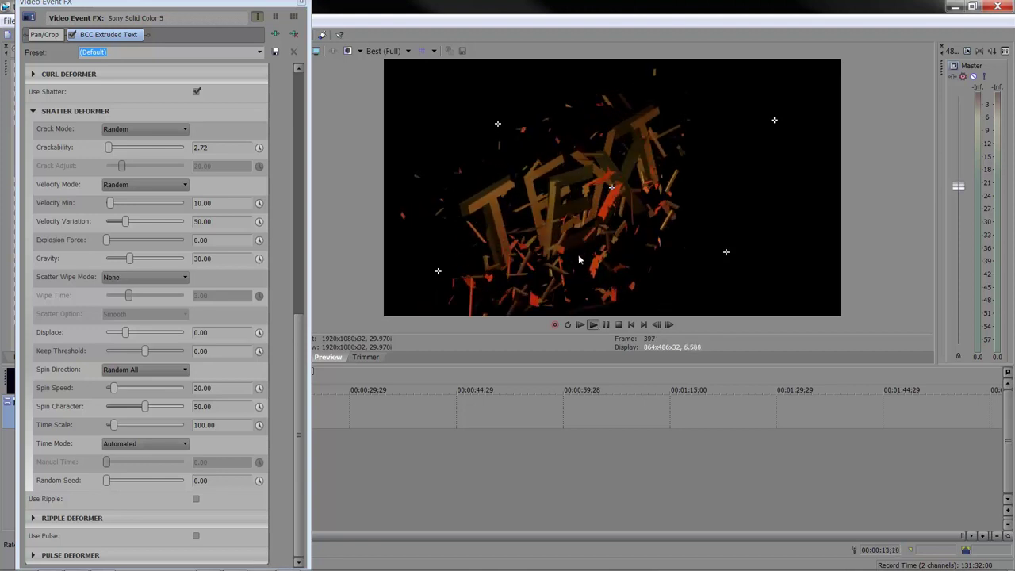
{"action": "key", "text": "space"}
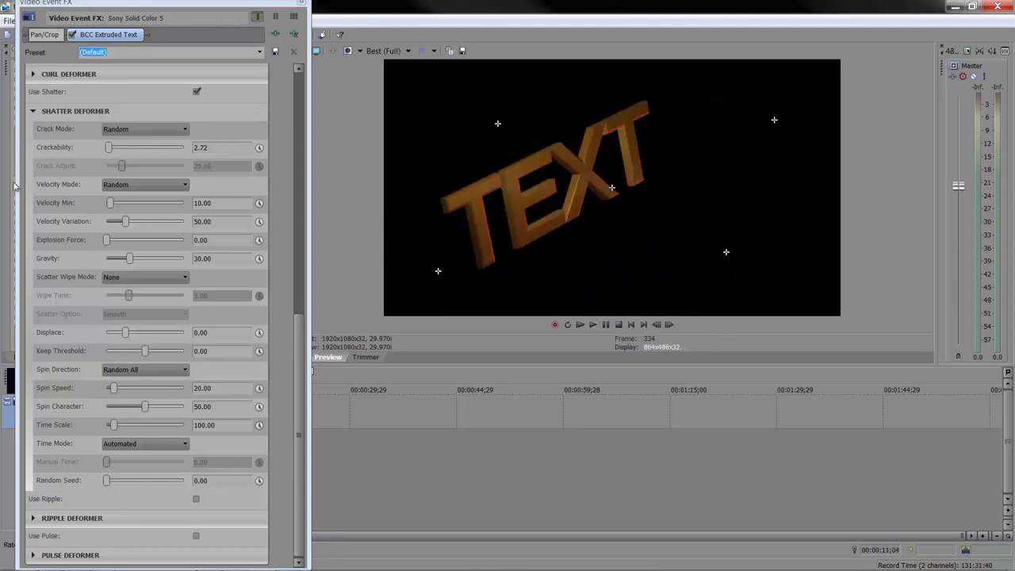
Preview the shatter again with Crackability at 0.00
{"action": "left_click_drag", "start_coordinate": [110, 151], "coordinate": [93, 149]}
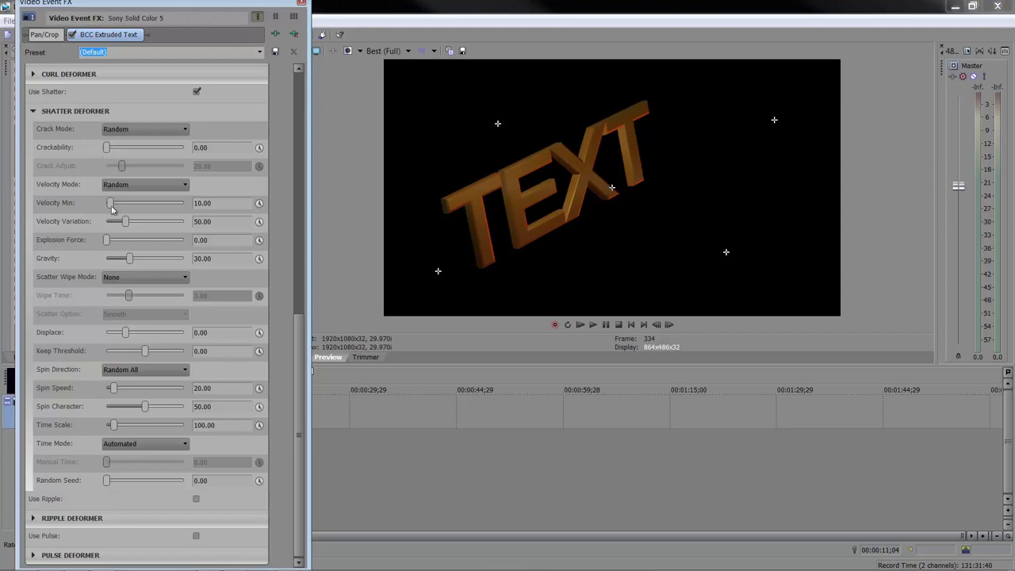
{"action": "left_click", "coordinate": [591, 325]}
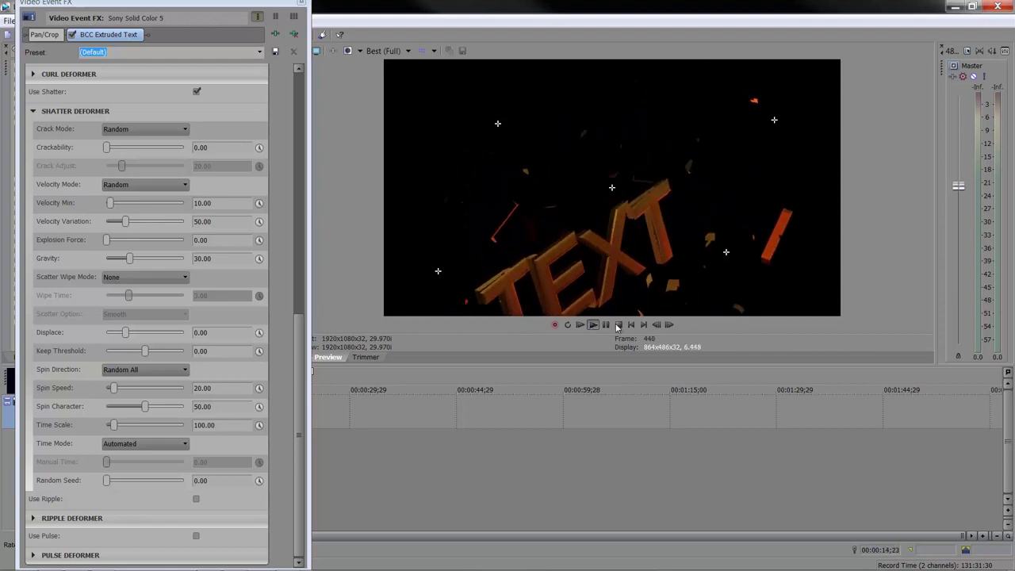
{"action": "key", "text": "space"}
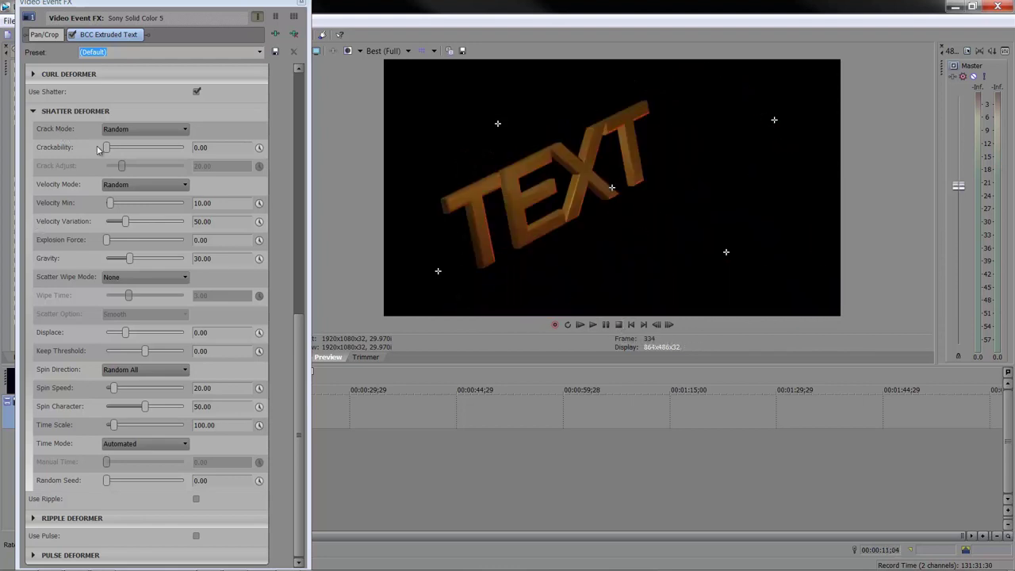
Reset Crackability to 50.00, keep Random velocity mode, and preview shatter with Gravity 0.00
{"action": "double_click", "coordinate": [116, 152]}
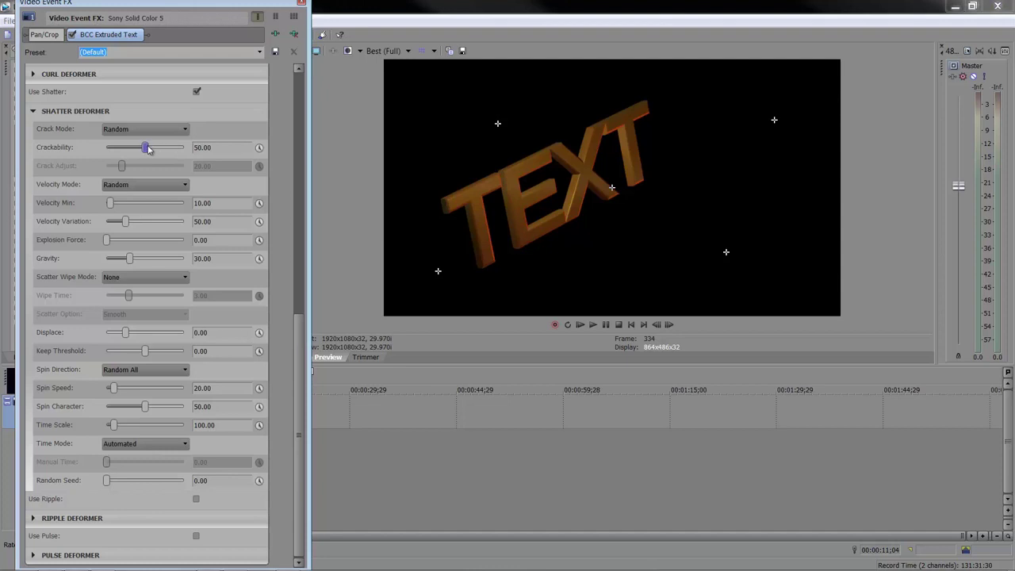
{"action": "left_click", "coordinate": [156, 186]}
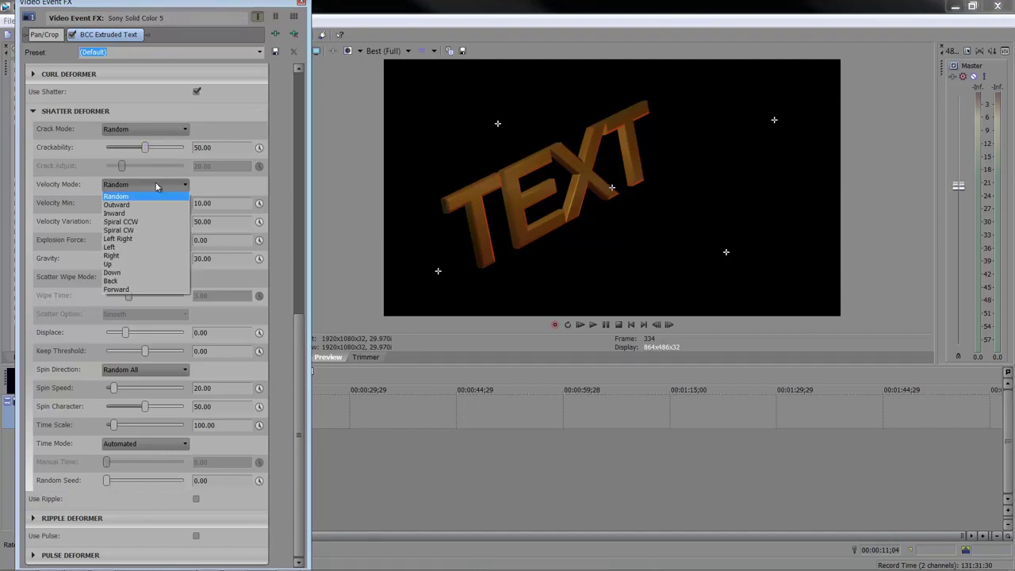
{"action": "left_click", "coordinate": [156, 186]}
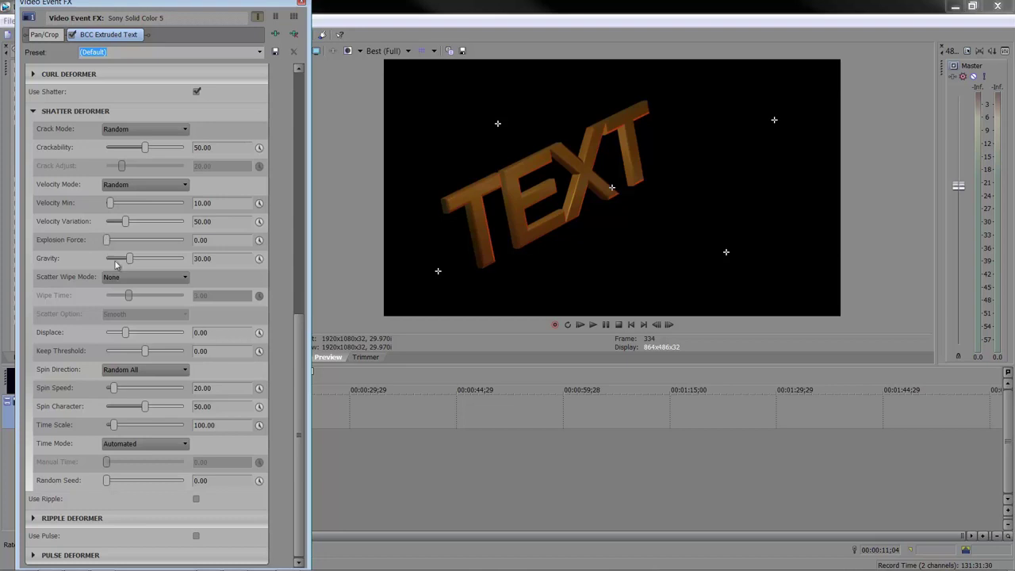
{"action": "left_click_drag", "start_coordinate": [133, 262], "coordinate": [94, 265]}
{"action": "left_click", "coordinate": [593, 325]}
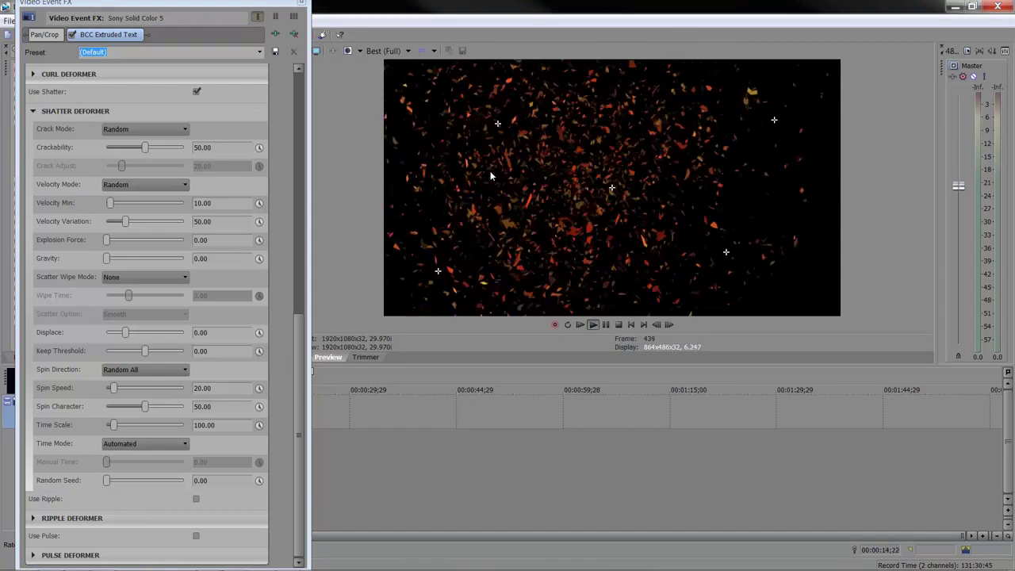
{"action": "left_click", "coordinate": [619, 324]}
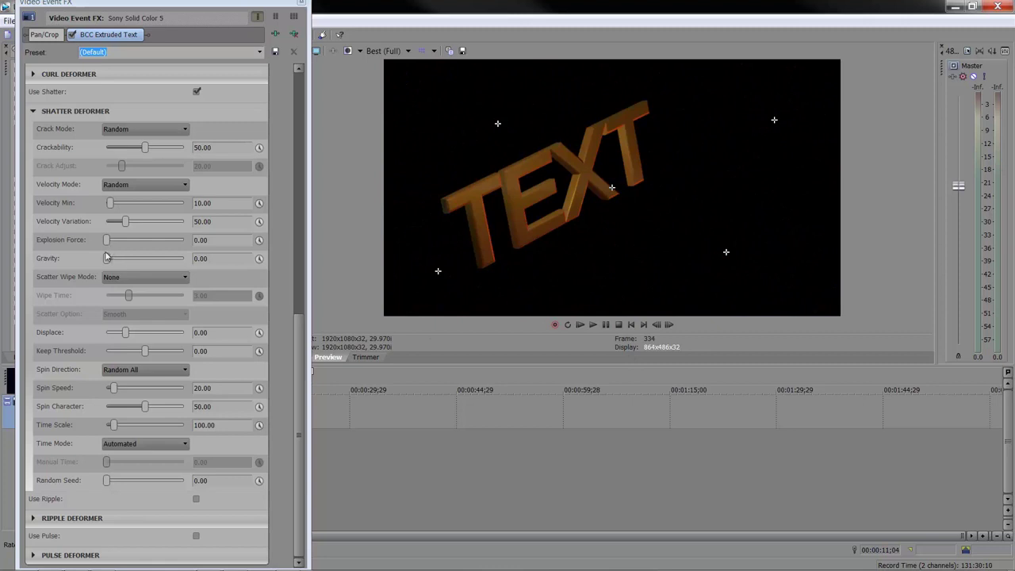
Preview with Gravity 61.22, restore Gravity to 30.00, and collapse the Shatter settings
{"action": "left_click_drag", "start_coordinate": [107, 259], "coordinate": [154, 259]}
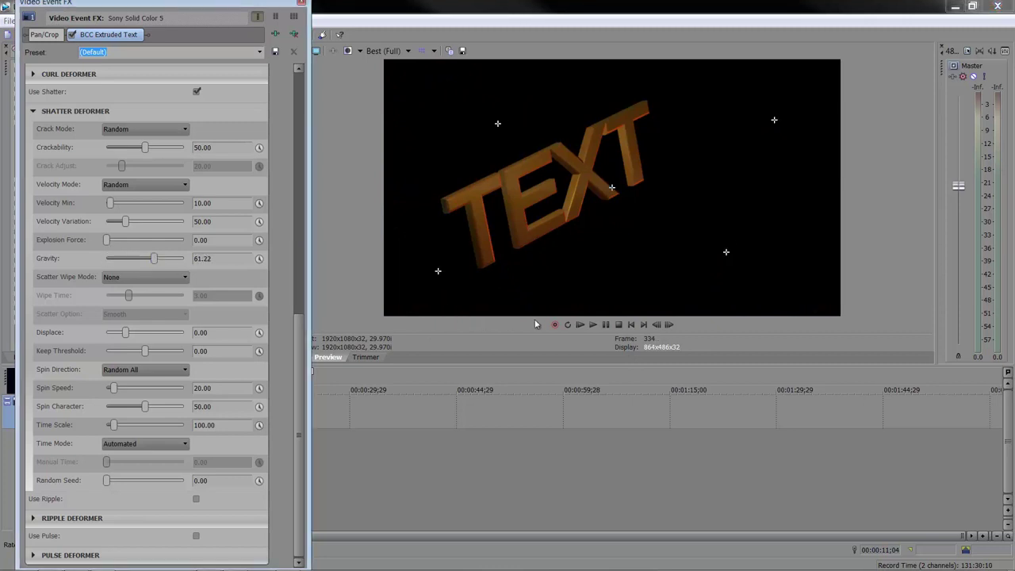
{"action": "left_click", "coordinate": [595, 325]}
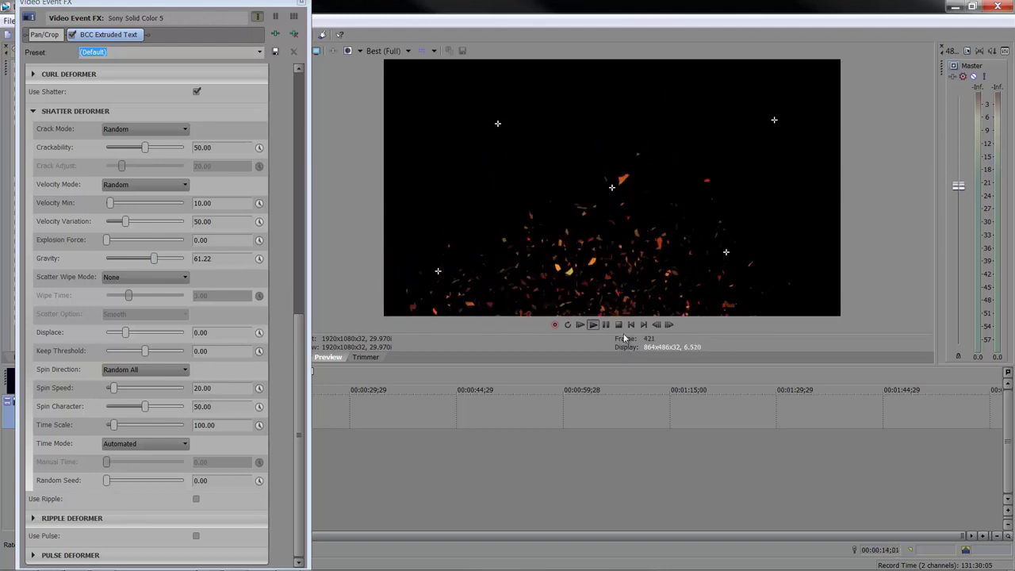
{"action": "left_click", "coordinate": [619, 325]}
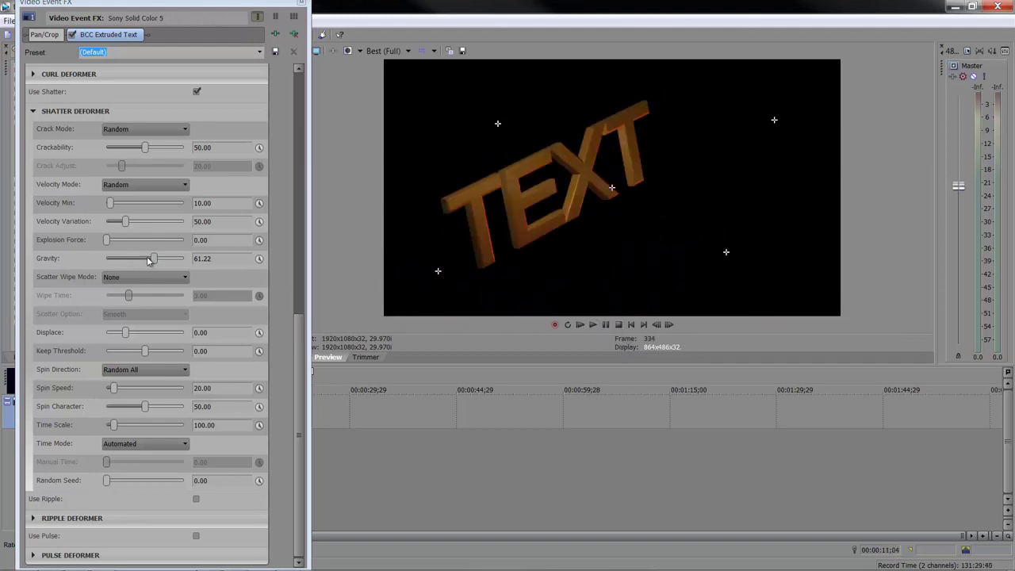
{"action": "left_click_drag", "start_coordinate": [147, 256], "coordinate": [129, 259]}
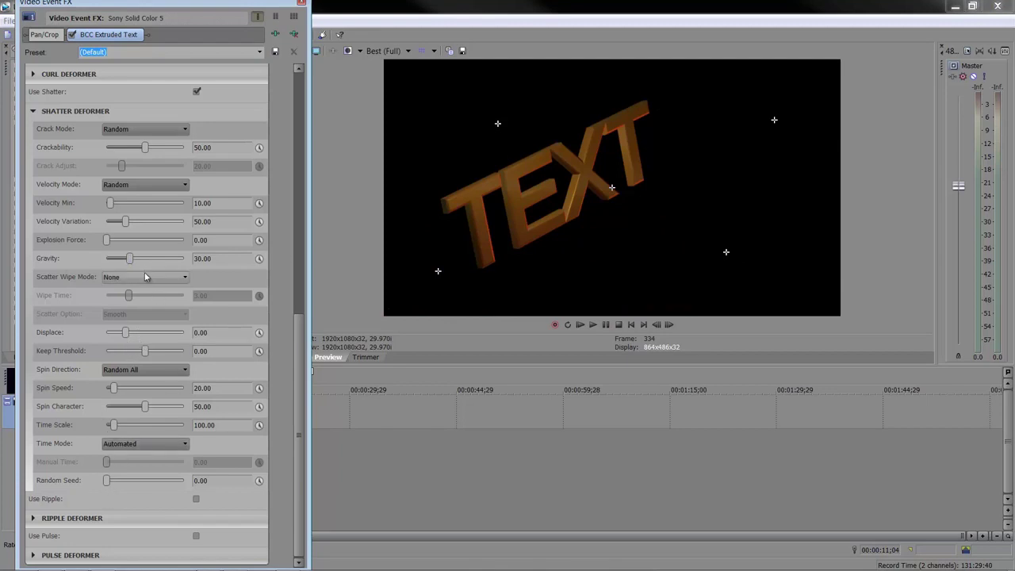
{"action": "left_click", "coordinate": [36, 112]}
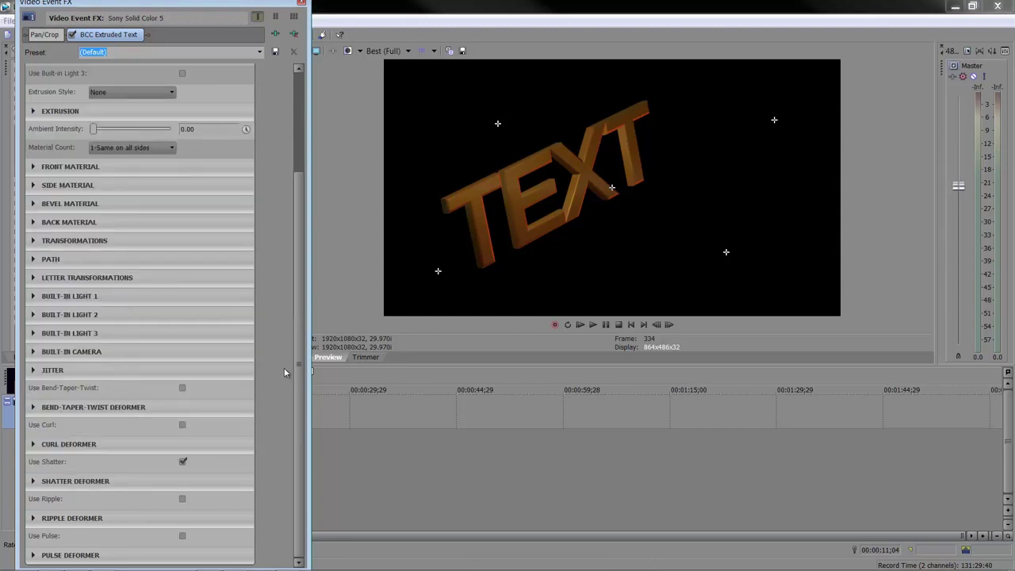
Enable and expand the Pulse deformer, then preview the pulsing TEXT
{"action": "left_click", "coordinate": [183, 537]}
{"action": "left_click", "coordinate": [38, 556]}
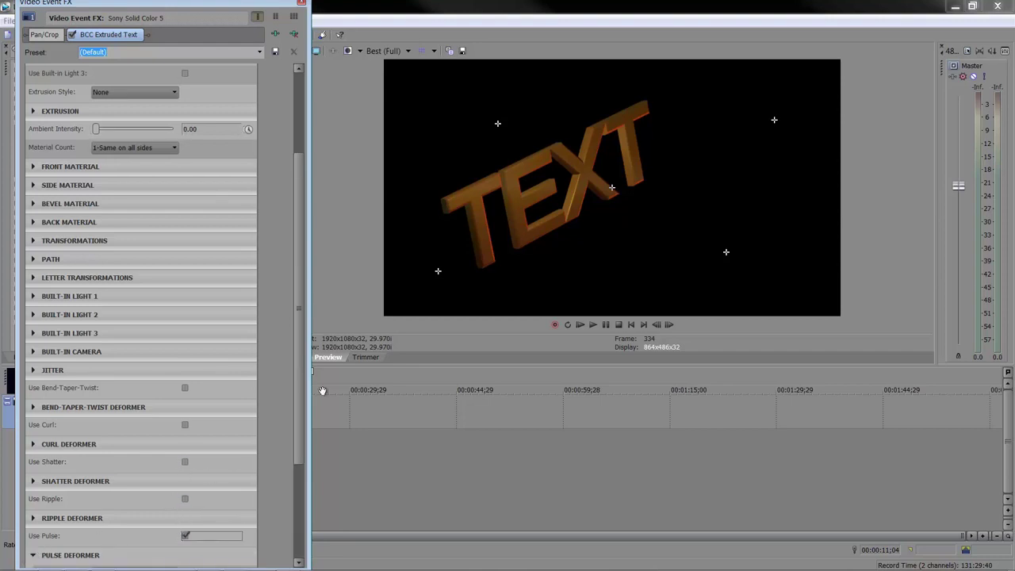
{"action": "left_click_drag", "start_coordinate": [295, 437], "coordinate": [292, 522]}
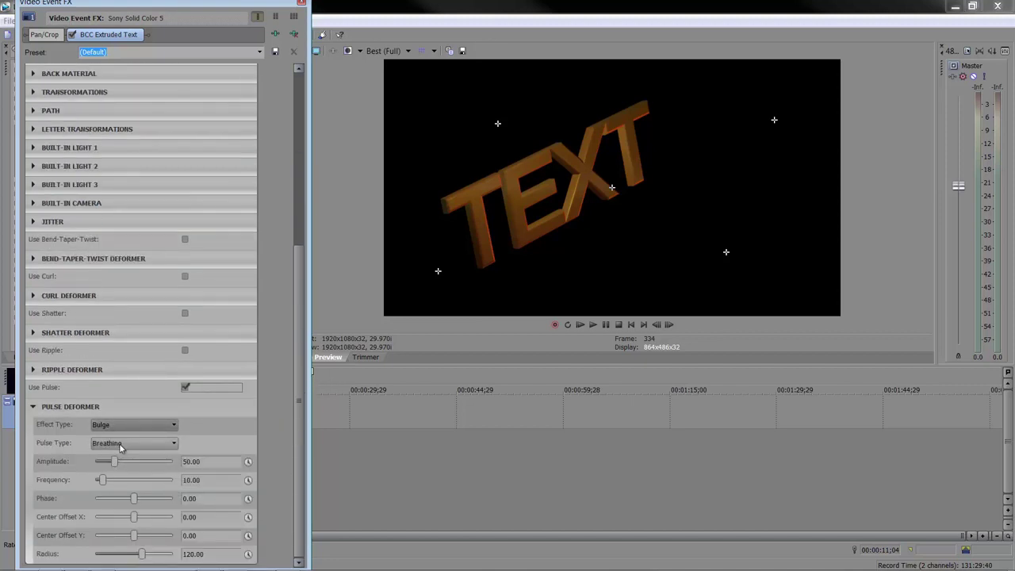
{"action": "left_click", "coordinate": [594, 327]}
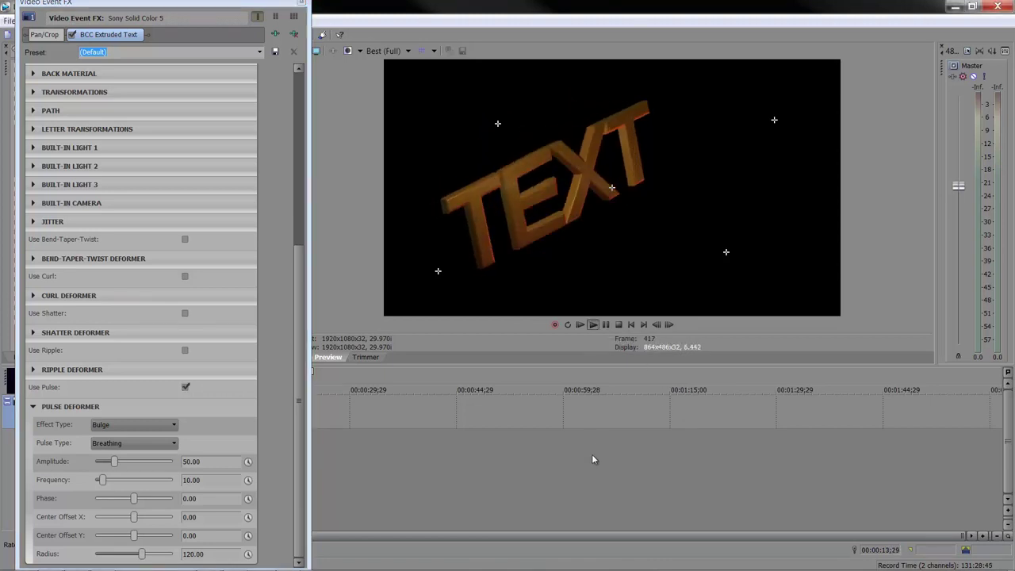
{"action": "left_click", "coordinate": [619, 324]}
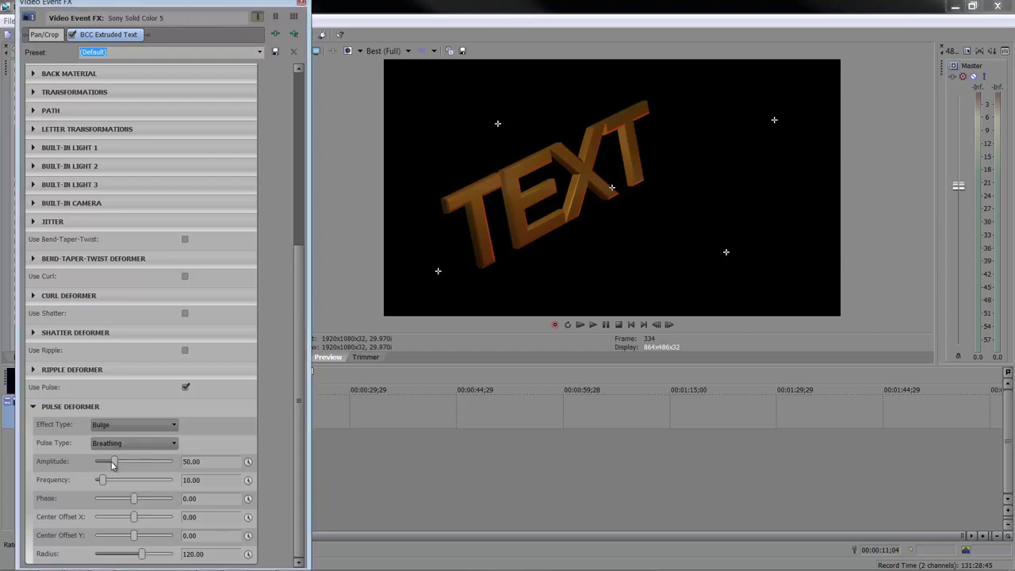
Set pulse Amplitude 21.77 and Frequency 19.73, preview, keep Bulge type, and collapse Pulse settings
{"action": "left_click_drag", "start_coordinate": [110, 465], "coordinate": [102, 462]}
{"action": "left_click_drag", "start_coordinate": [103, 482], "coordinate": [112, 483]}
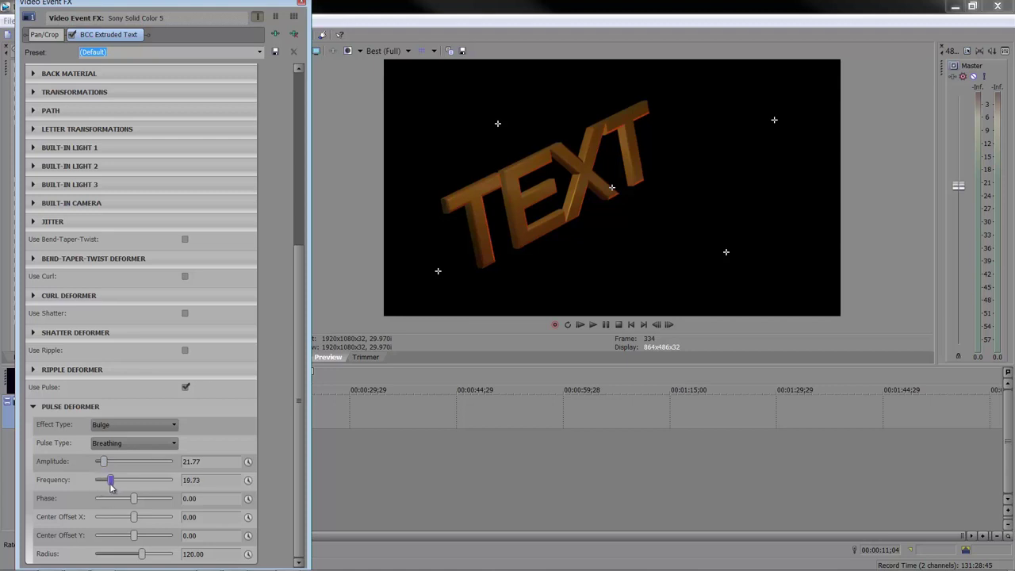
{"action": "left_click", "coordinate": [594, 326]}
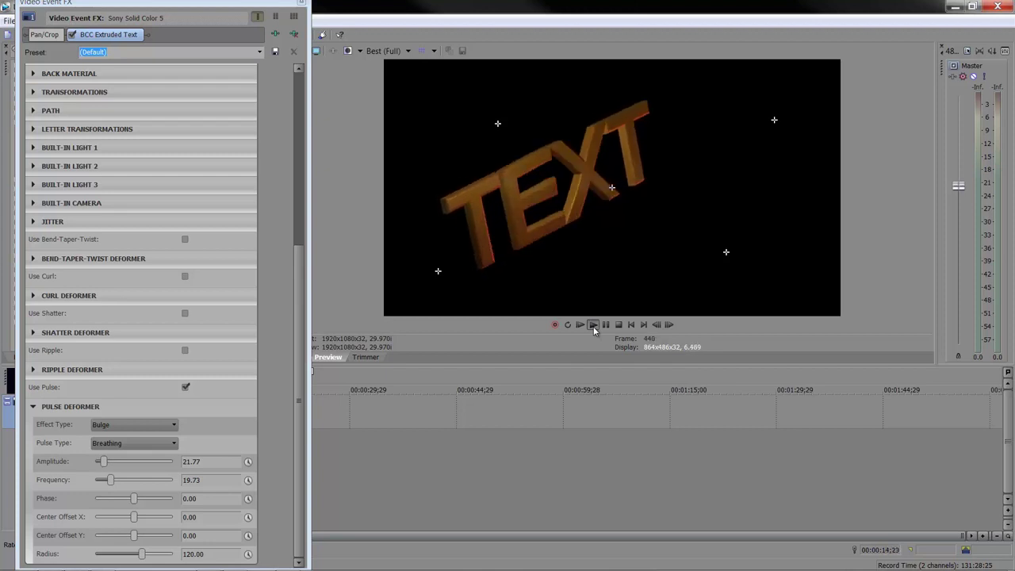
{"action": "left_click", "coordinate": [594, 326]}
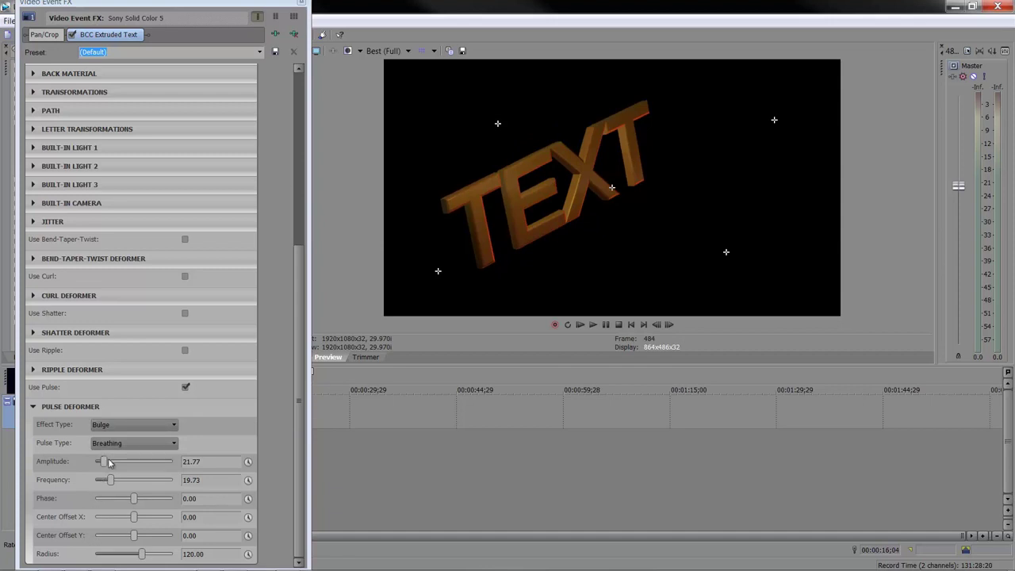
{"action": "left_click", "coordinate": [129, 424]}
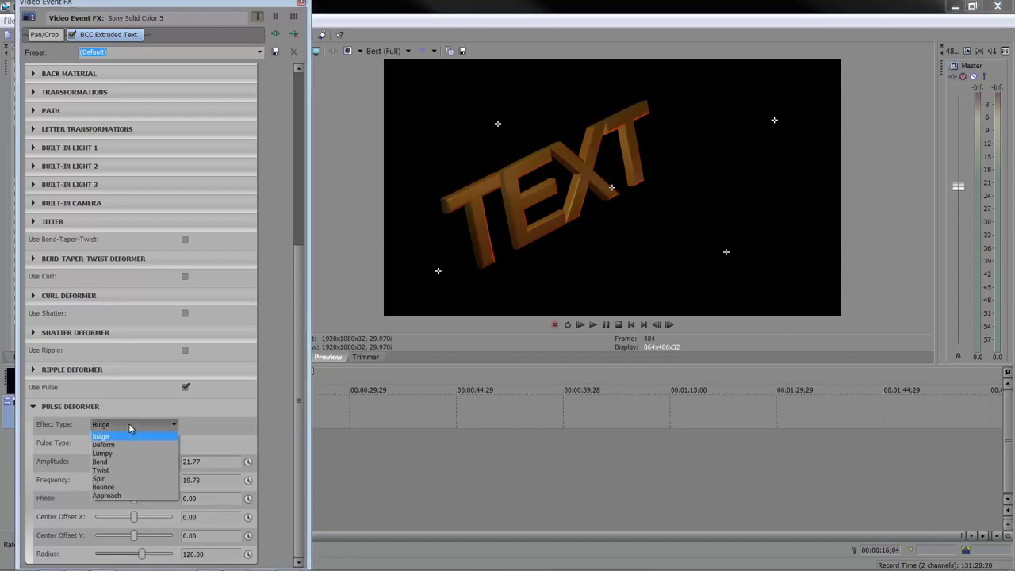
{"action": "left_click", "coordinate": [222, 434]}
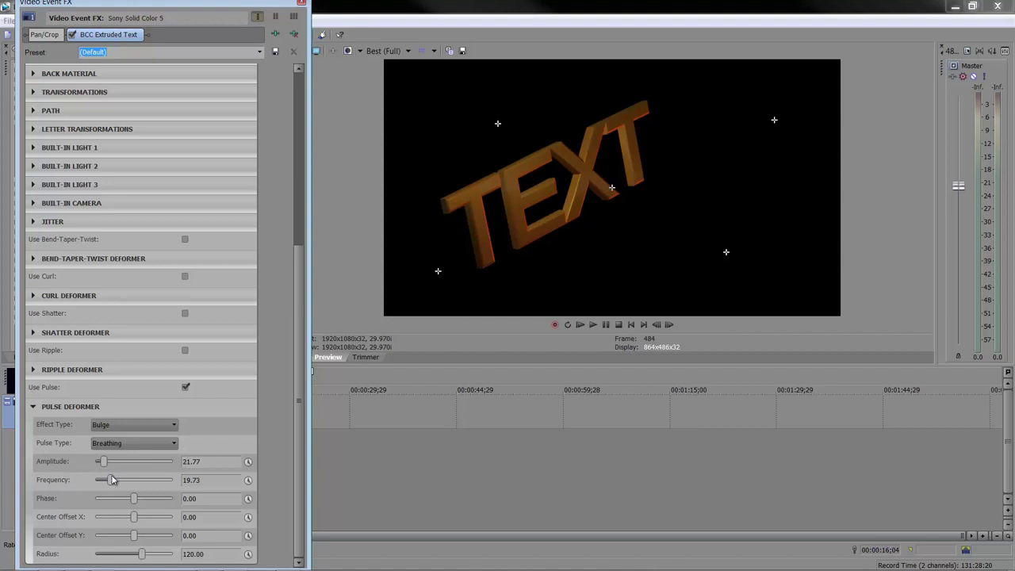
{"action": "left_click", "coordinate": [33, 407]}
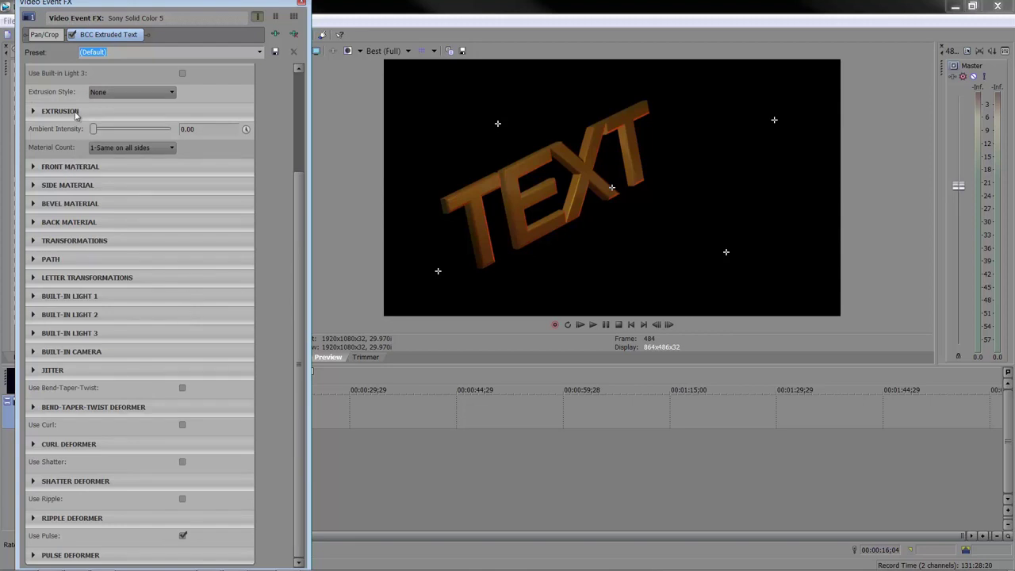
Close the Video Event FX window and select BCC Type On Text to show its Default preset
{"action": "left_click", "coordinate": [302, 5]}
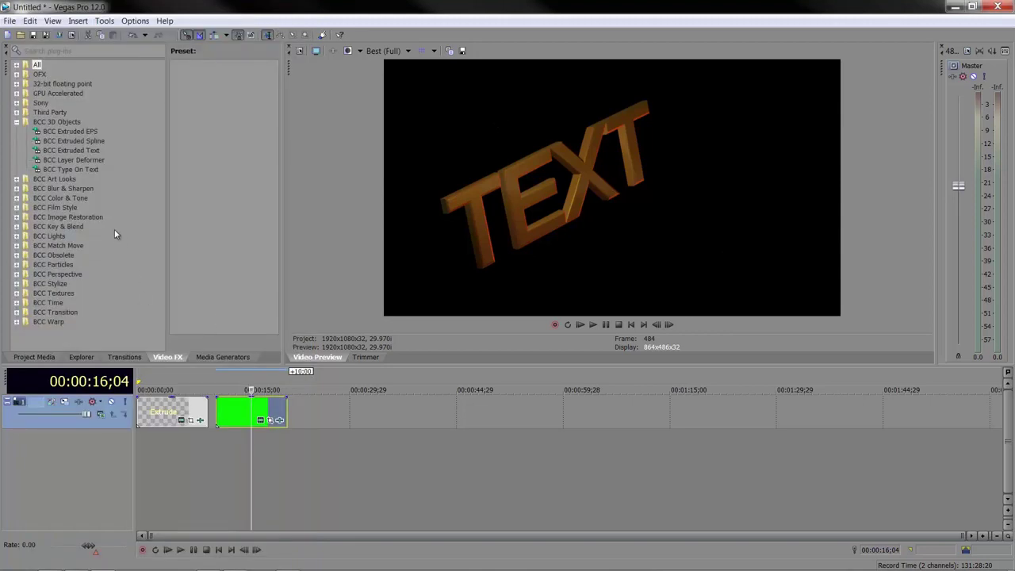
{"action": "left_click", "coordinate": [79, 171]}
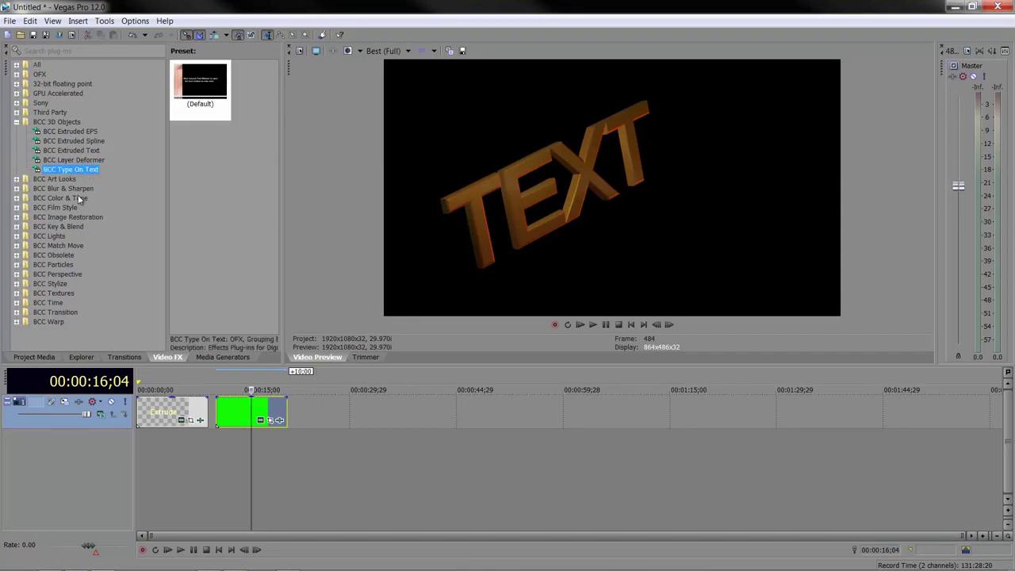